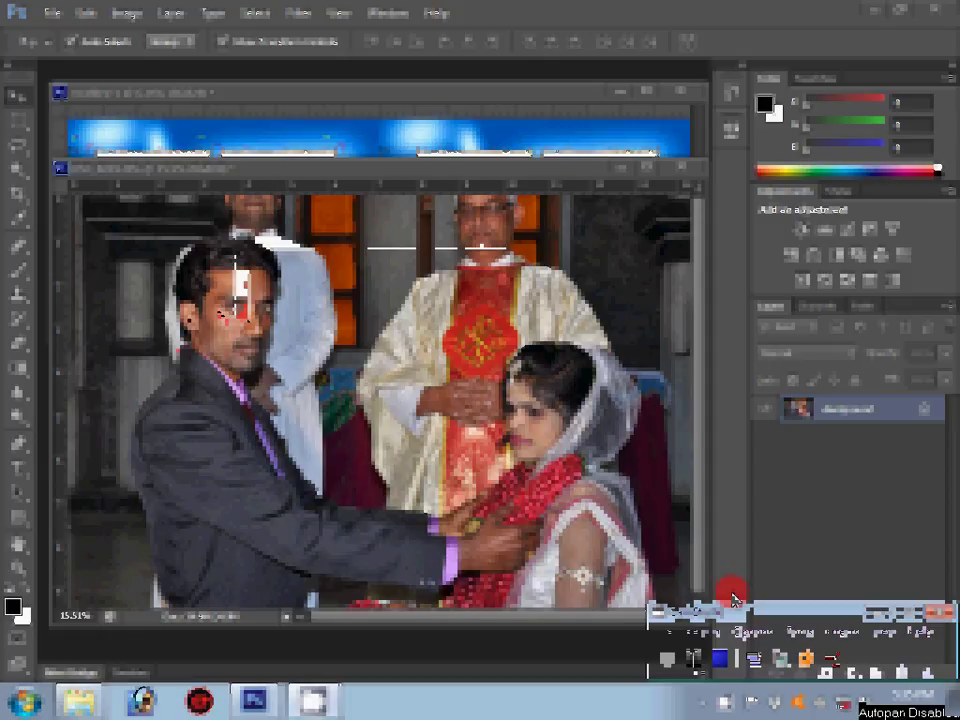
Step: Cut the entire couple photo to the clipboard, keep it open, and switch to the album spread
{"action": "key", "text": "ctrl+w"}
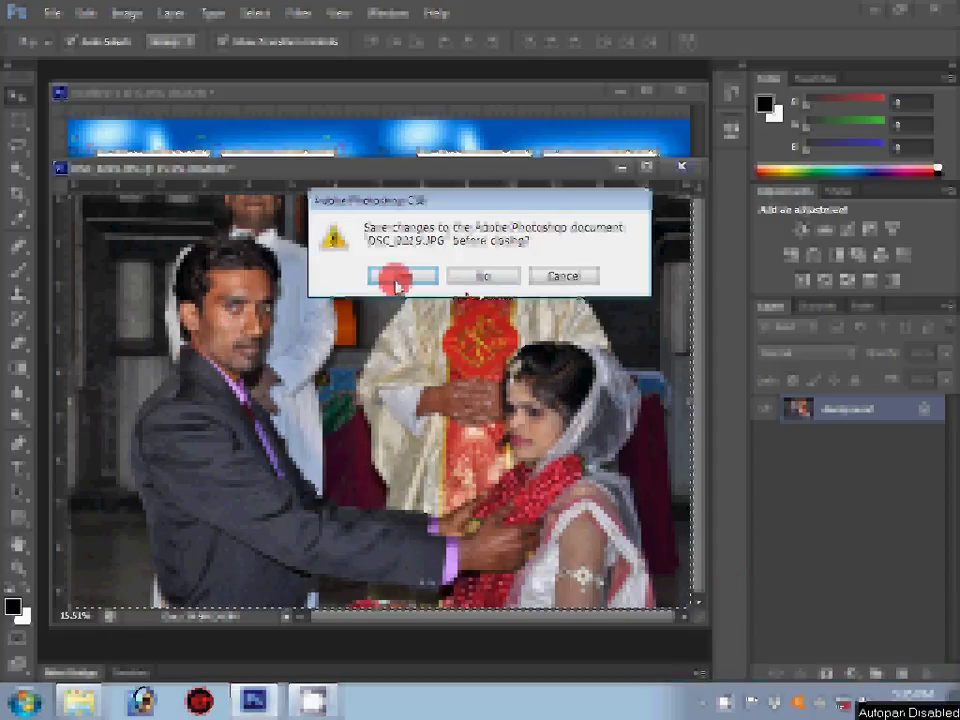
{"action": "left_click", "coordinate": [396, 276]}
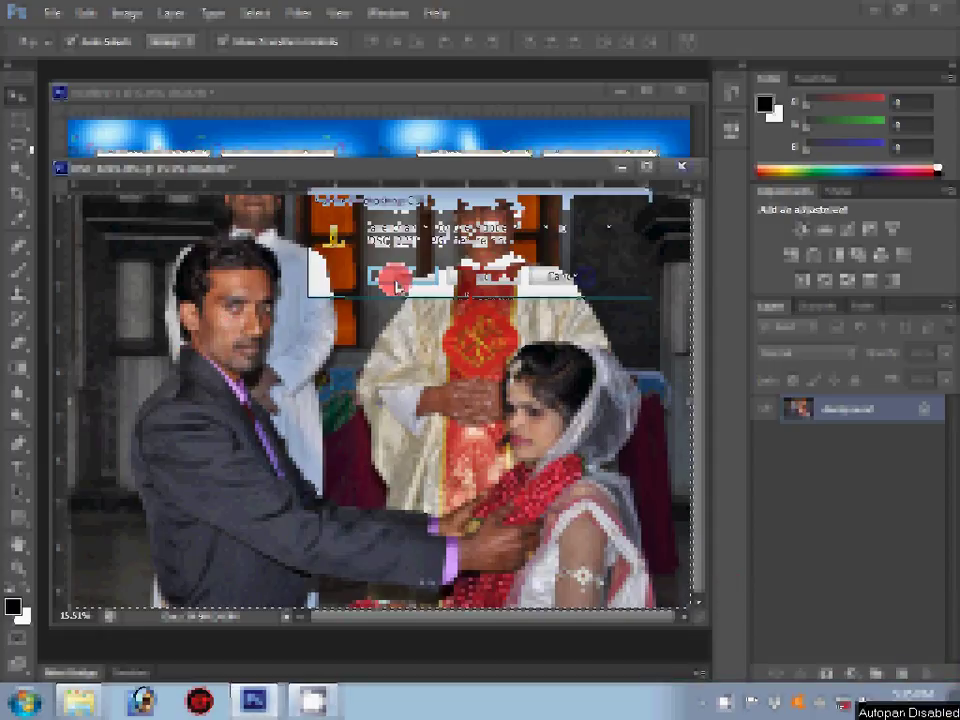
{"action": "left_click", "coordinate": [205, 13]}
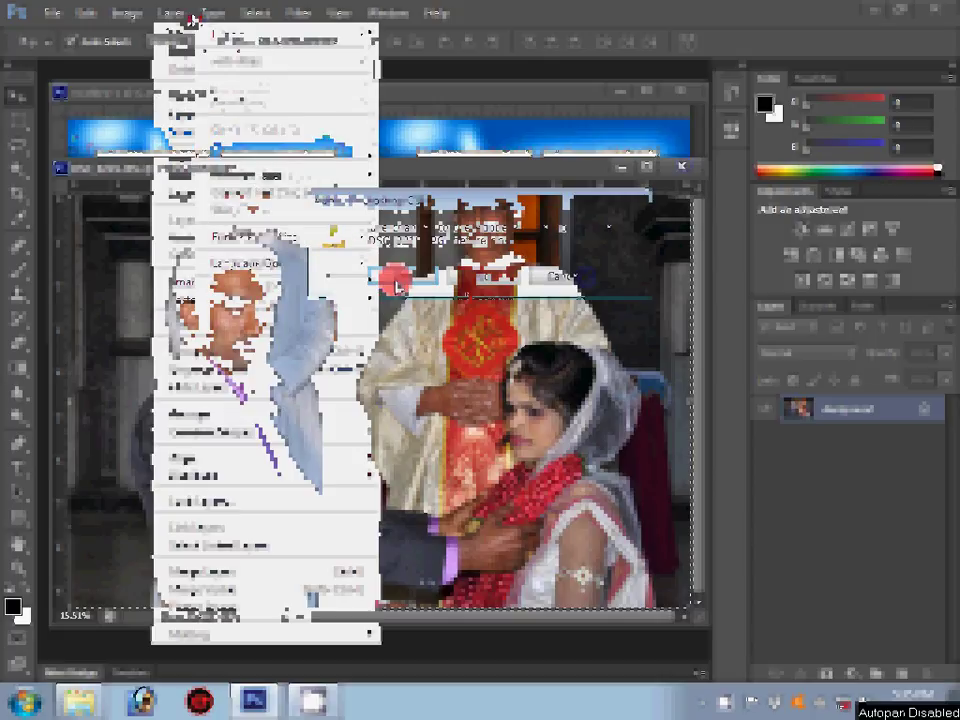
{"action": "left_click", "coordinate": [193, 17]}
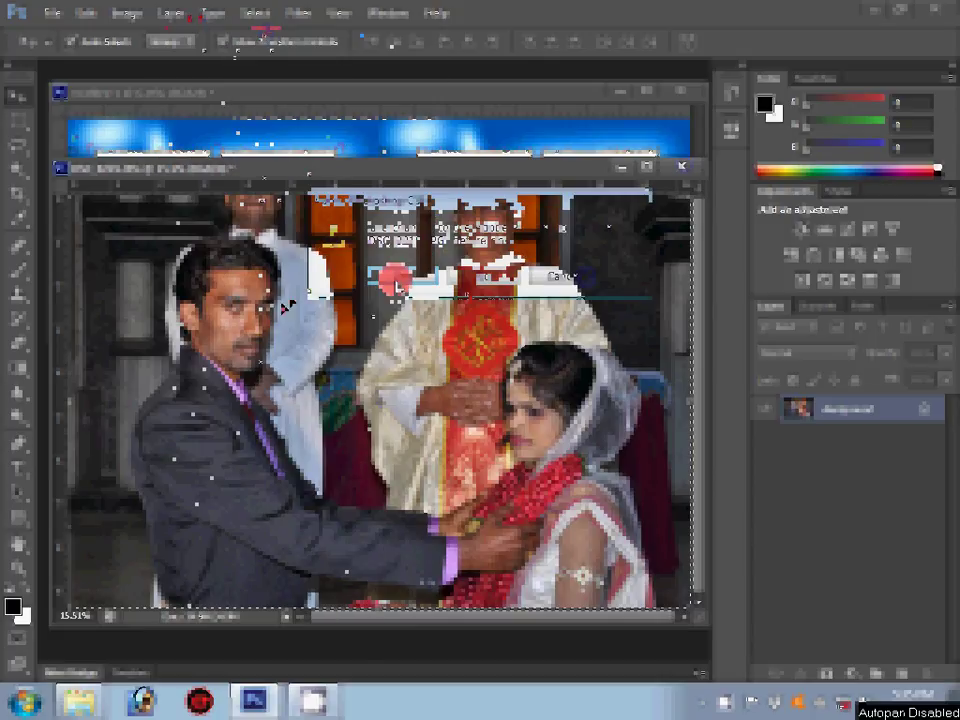
{"action": "left_click", "coordinate": [84, 14]}
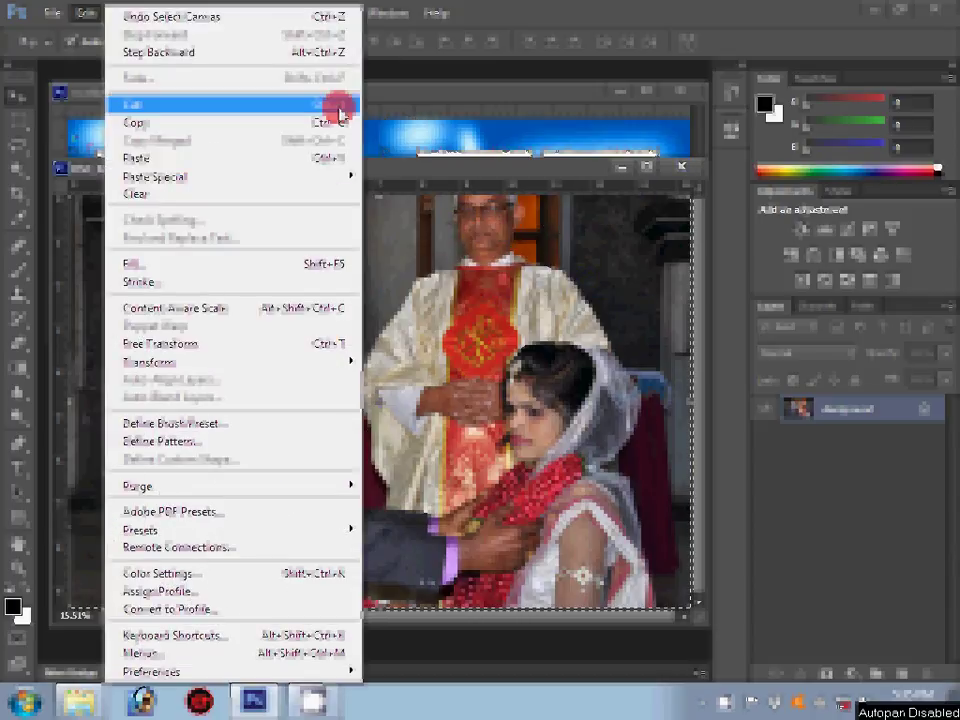
{"action": "left_click", "coordinate": [340, 112]}
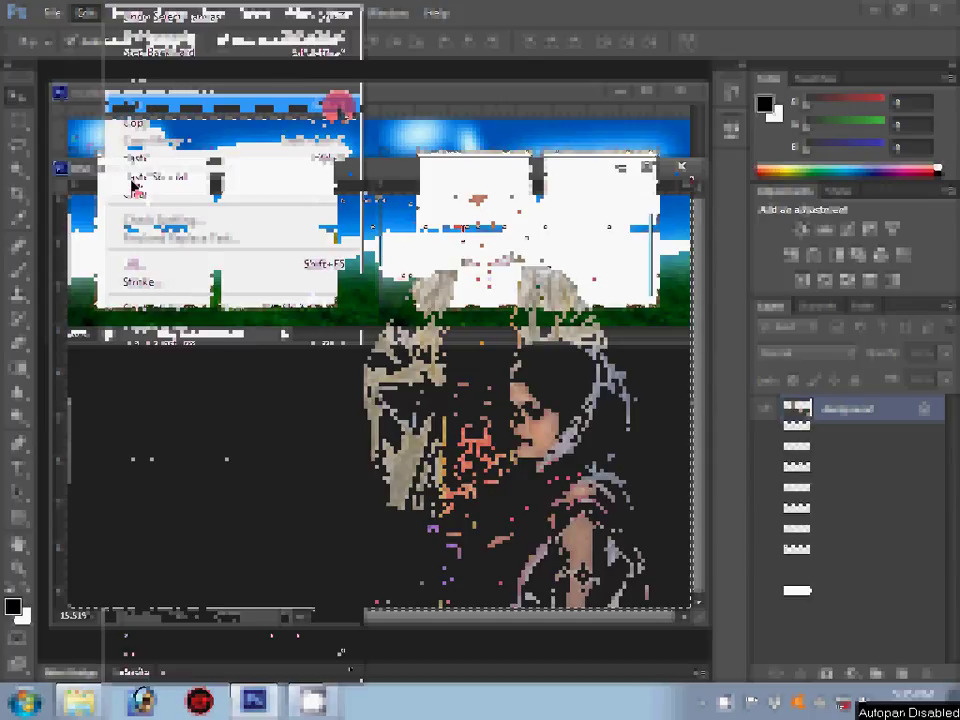
{"action": "left_click", "coordinate": [78, 57]}
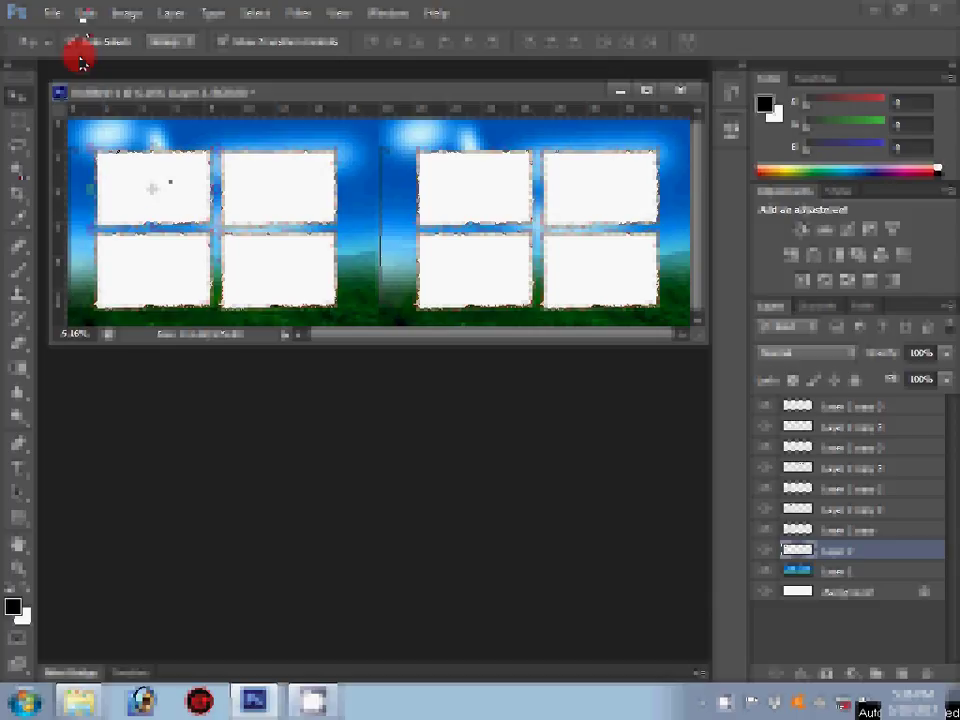
Step: Paste the couple photo into the top-left frame, reposition it, and scale it to about 50%
{"action": "key", "text": "alt+e"}
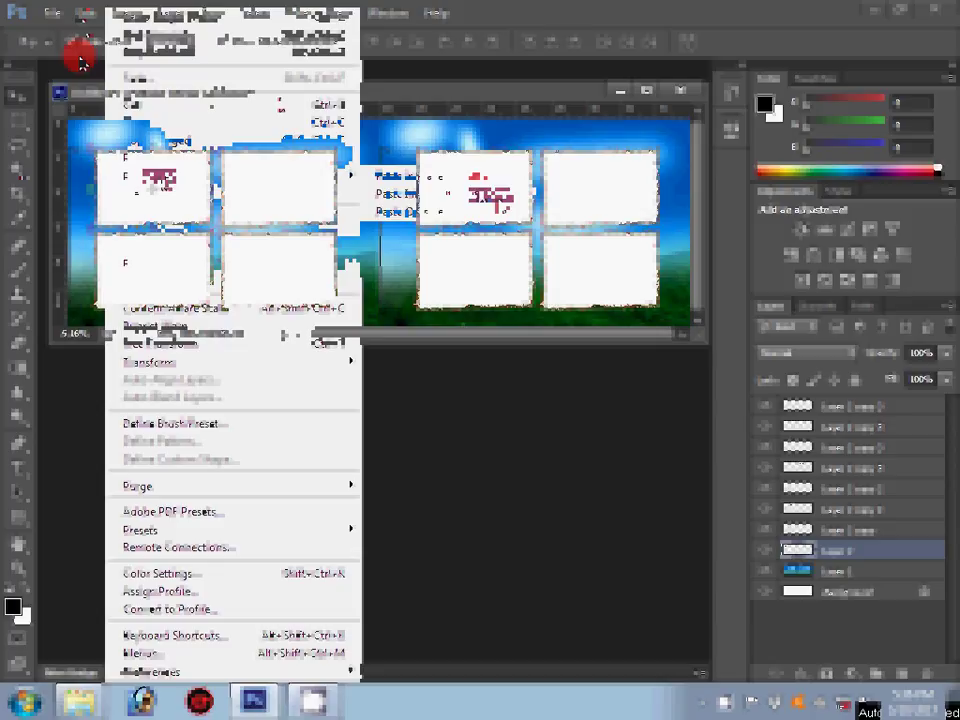
{"action": "key", "text": "Return"}
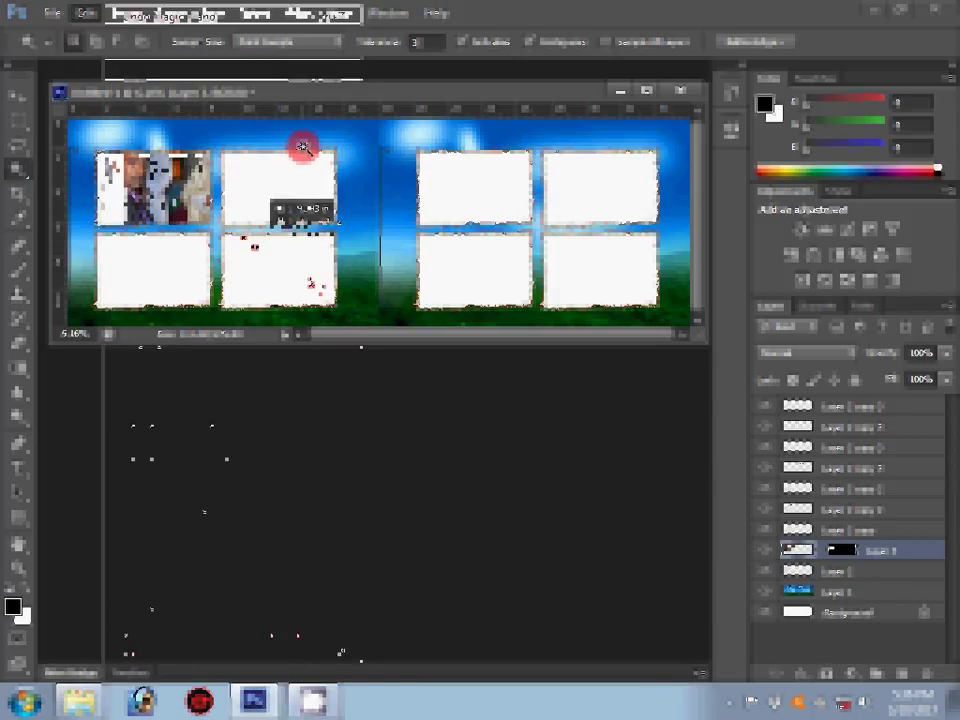
{"action": "left_click_drag", "start_coordinate": [240, 196], "coordinate": [269, 203]}
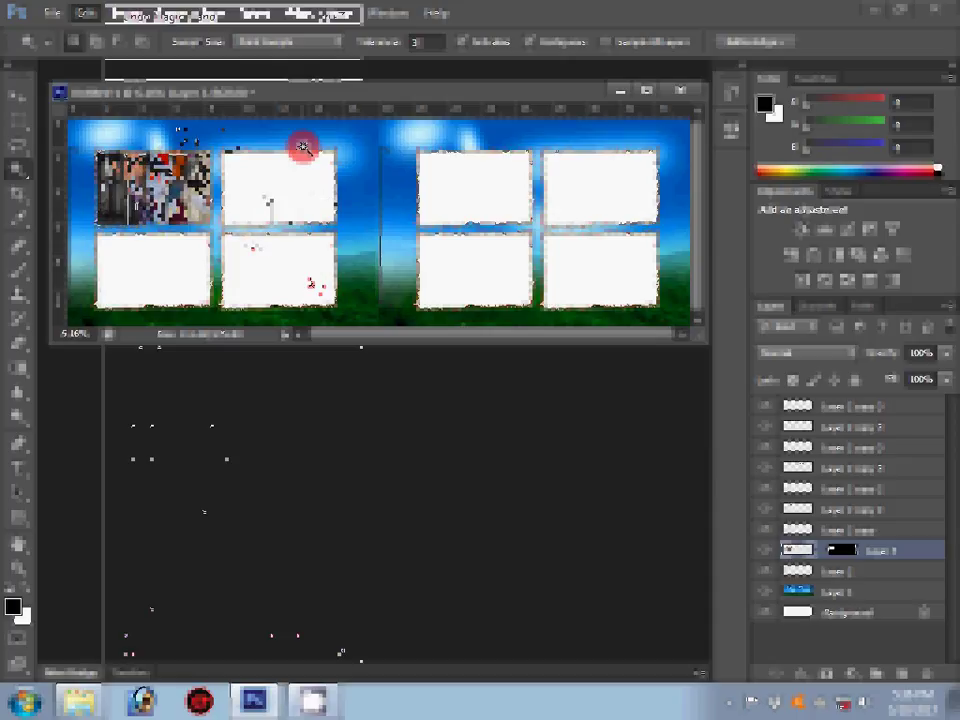
{"action": "key", "text": "ctrl+t"}
{"action": "left_click_drag", "start_coordinate": [300, 146], "coordinate": [213, 152]}
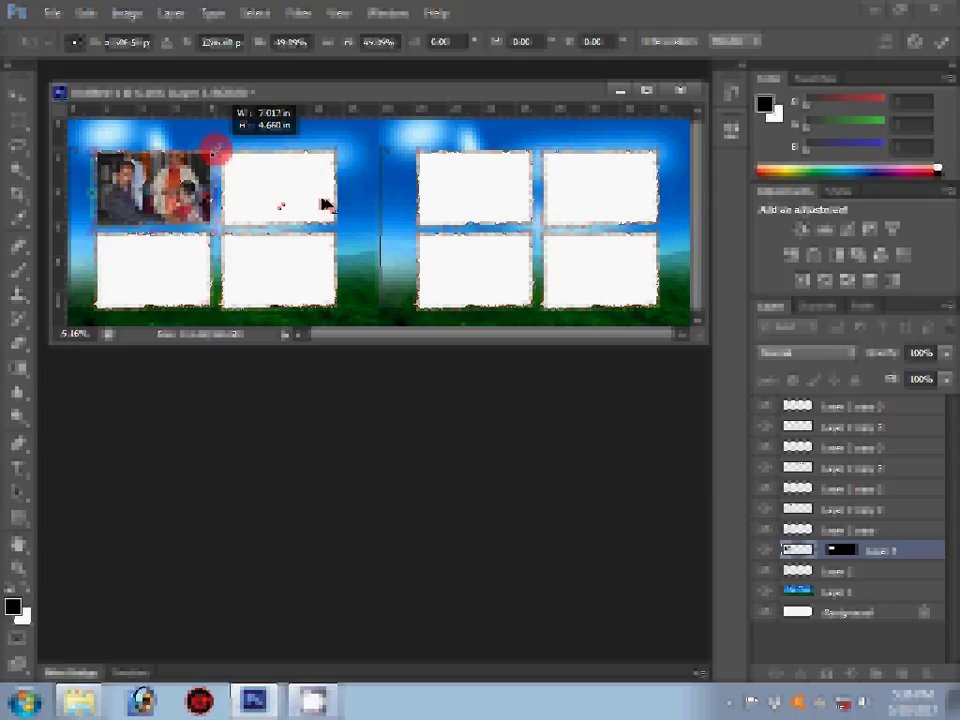
Step: Review the album's Image Size: 36 × 12 inches at 300 pixels/inch
{"action": "right_click", "coordinate": [477, 97]}
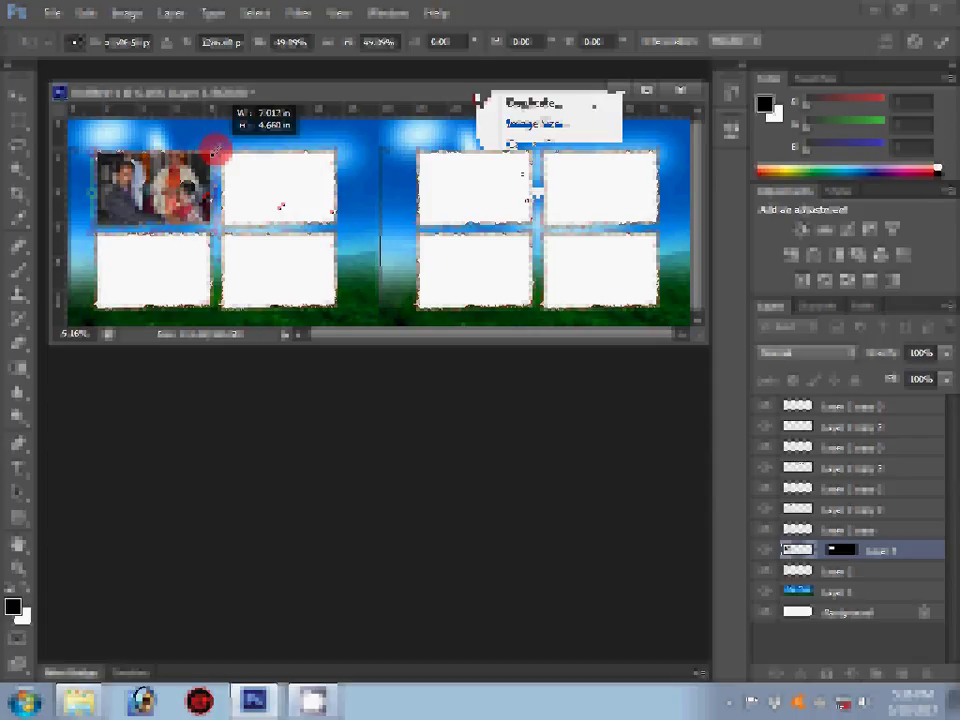
{"action": "left_click", "coordinate": [533, 123]}
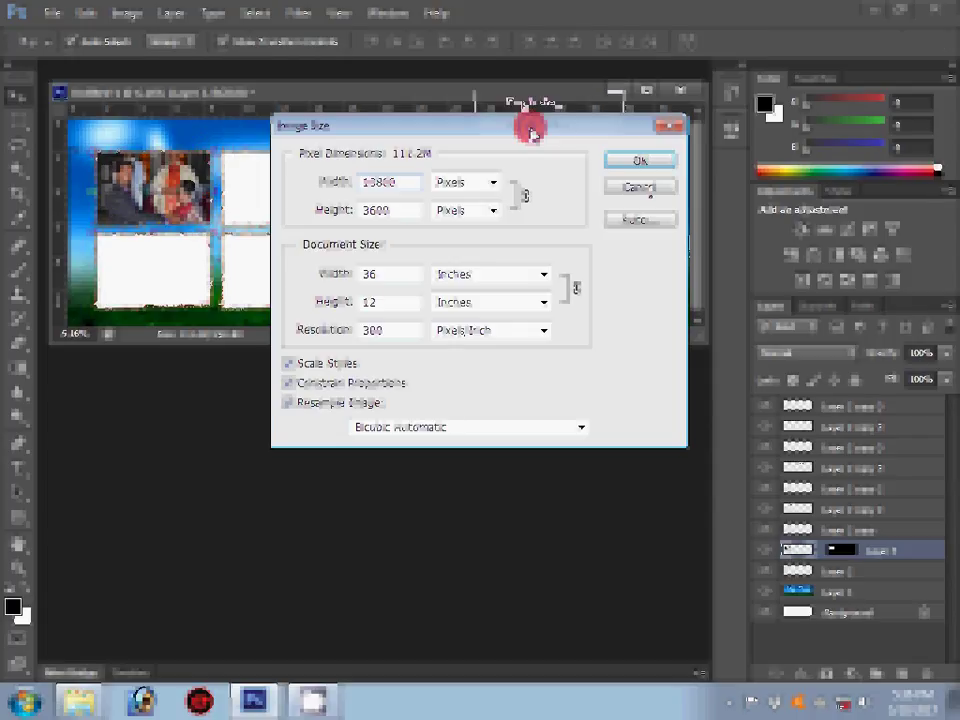
{"action": "left_click_drag", "start_coordinate": [531, 133], "coordinate": [529, 128]}
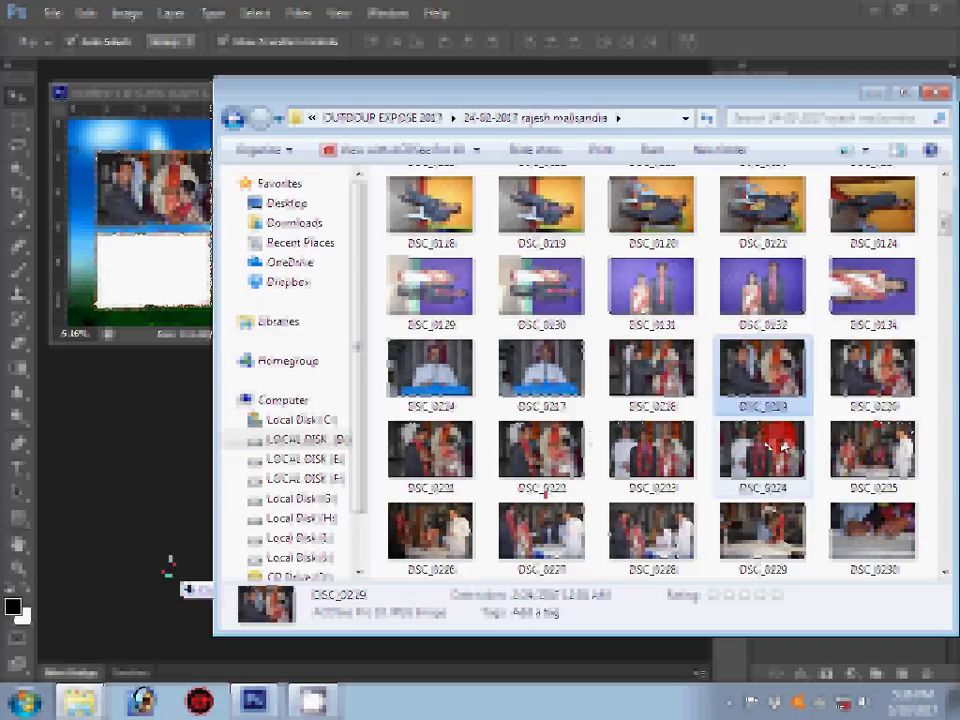
Step: Open a couple photo from Explorer and drag it onto the album spread as a new layer
{"action": "left_click_drag", "start_coordinate": [175, 563], "coordinate": [213, 517]}
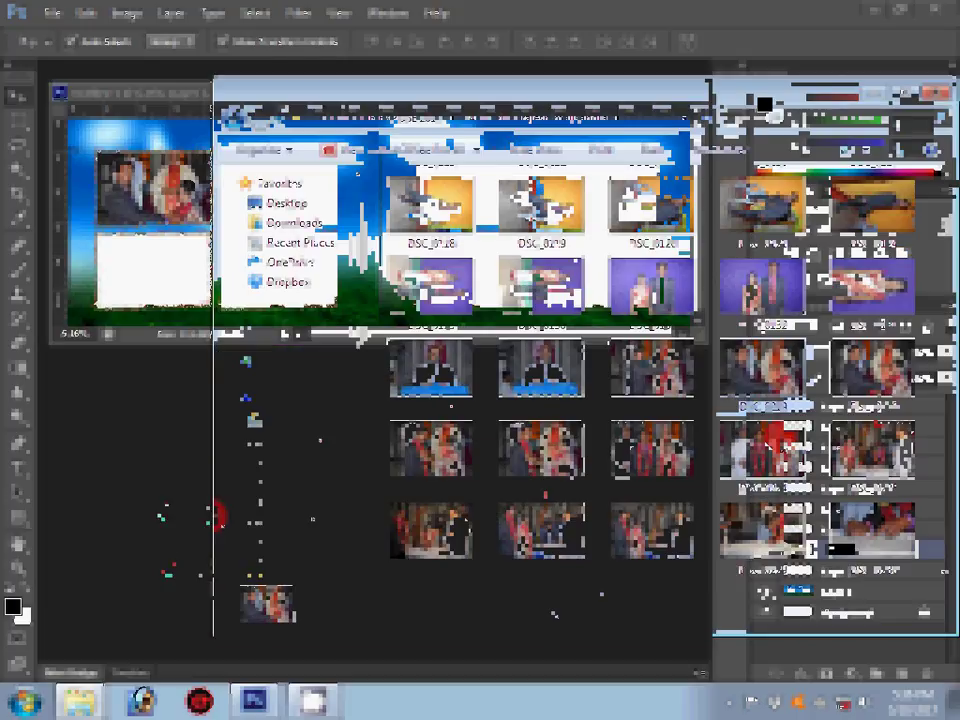
{"action": "left_click_drag", "start_coordinate": [216, 517], "coordinate": [169, 513]}
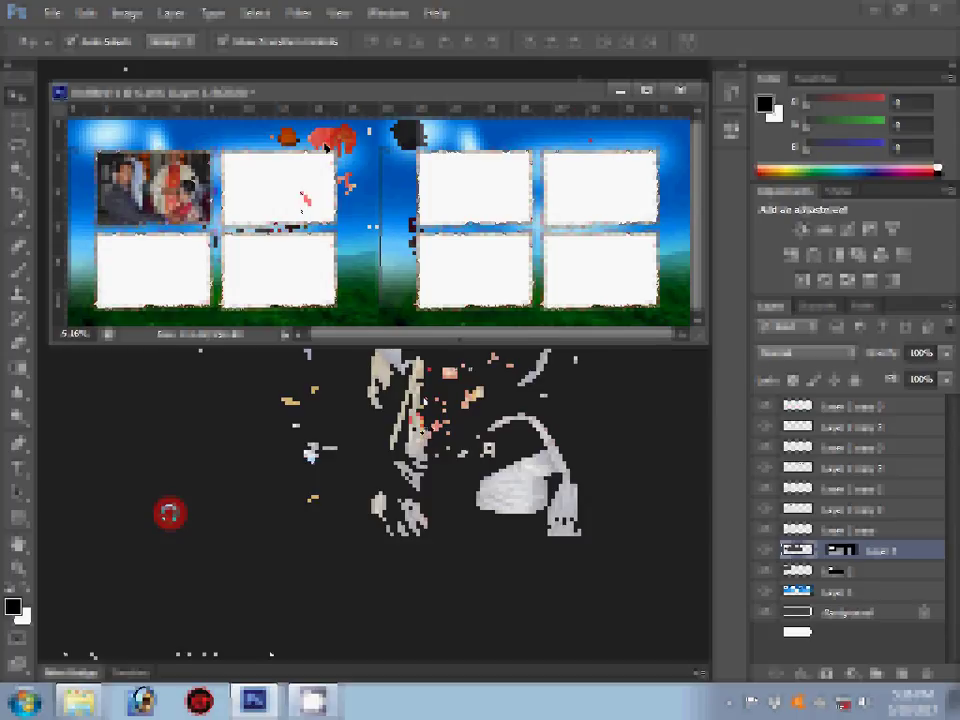
{"action": "left_click_drag", "start_coordinate": [169, 513], "coordinate": [325, 173]}
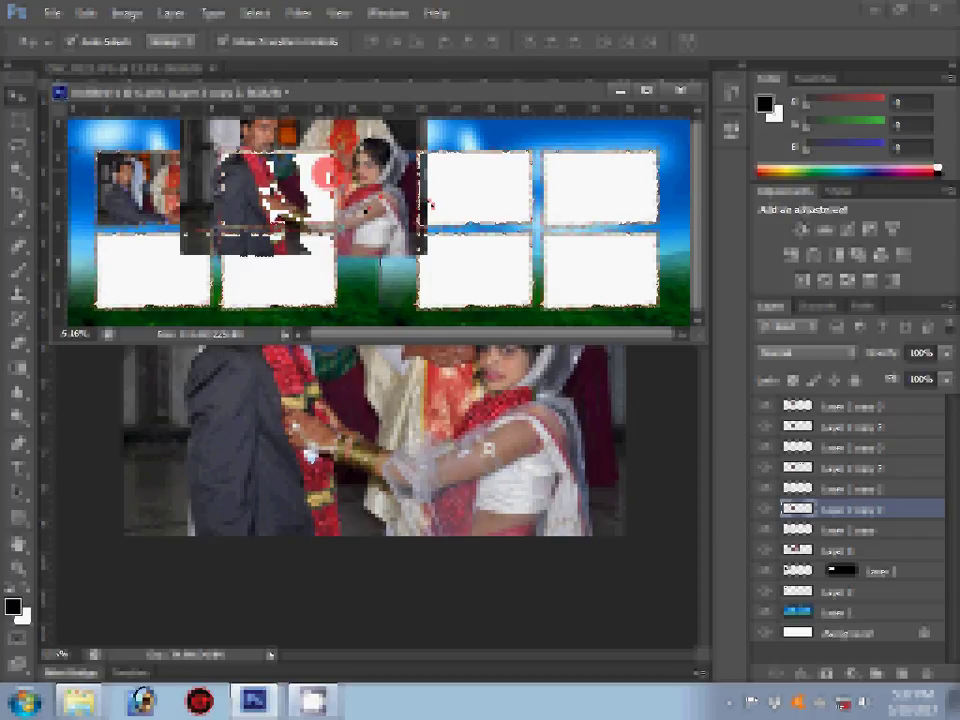
Step: Place the second photo over the top-middle frame and drop Layer 4 just above a frame layer
{"action": "left_click_drag", "start_coordinate": [325, 173], "coordinate": [320, 248]}
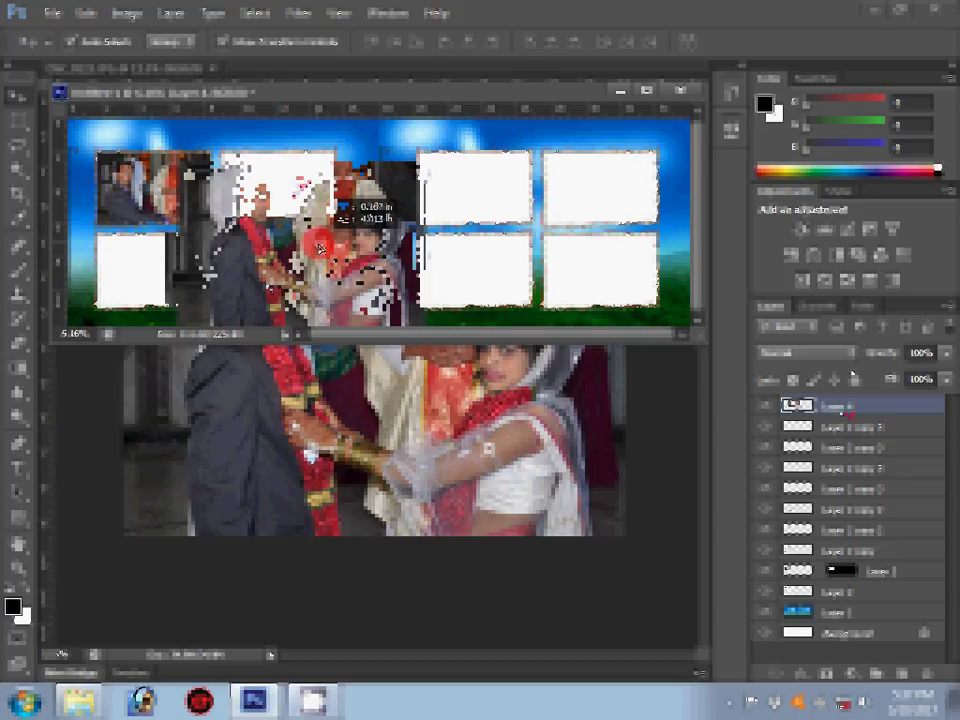
{"action": "left_click", "coordinate": [888, 516]}
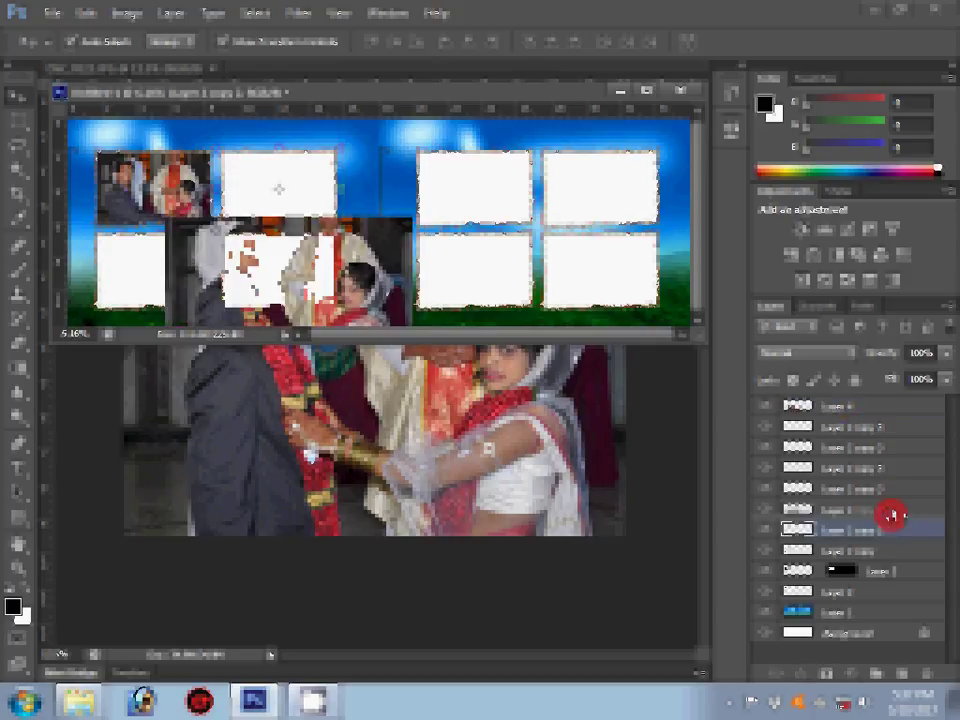
{"action": "left_click_drag", "start_coordinate": [366, 264], "coordinate": [375, 240]}
{"action": "left_click_drag", "start_coordinate": [400, 198], "coordinate": [400, 198]}
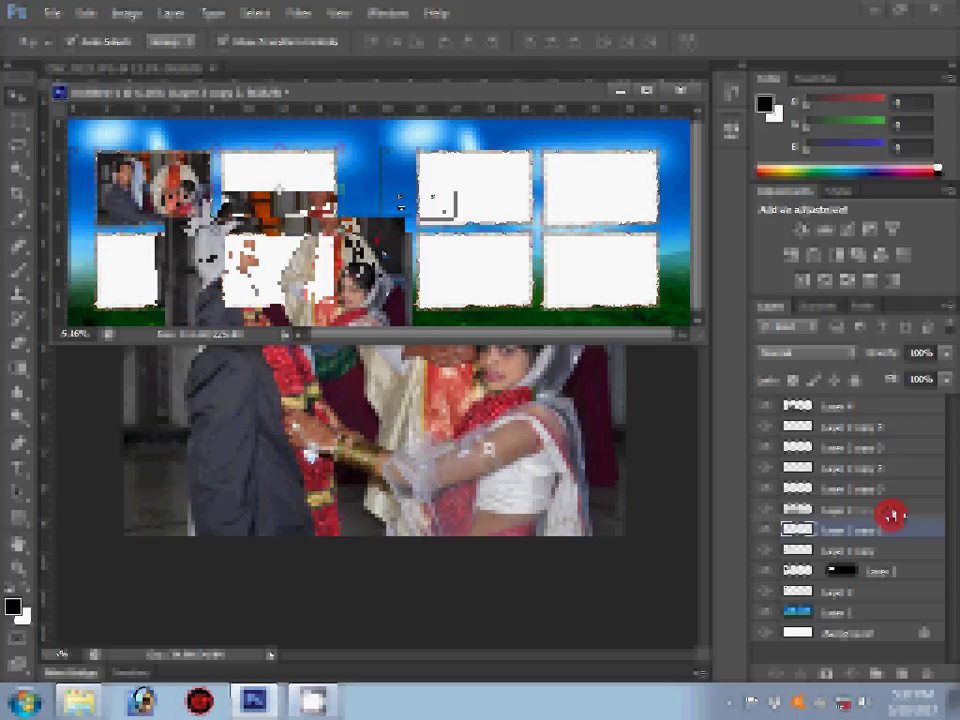
{"action": "left_click", "coordinate": [394, 200]}
{"action": "left_click_drag", "start_coordinate": [890, 515], "coordinate": [890, 515]}
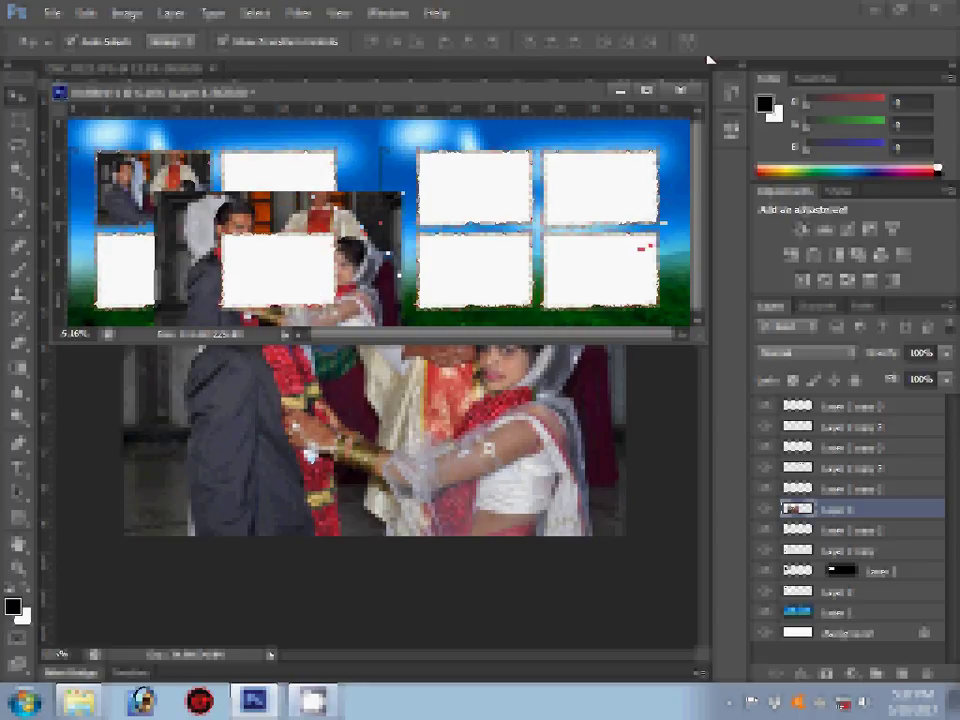
Step: Clip the couple photo to the top-right frame layer and position it within the torn edges
{"action": "left_click", "coordinate": [402, 57]}
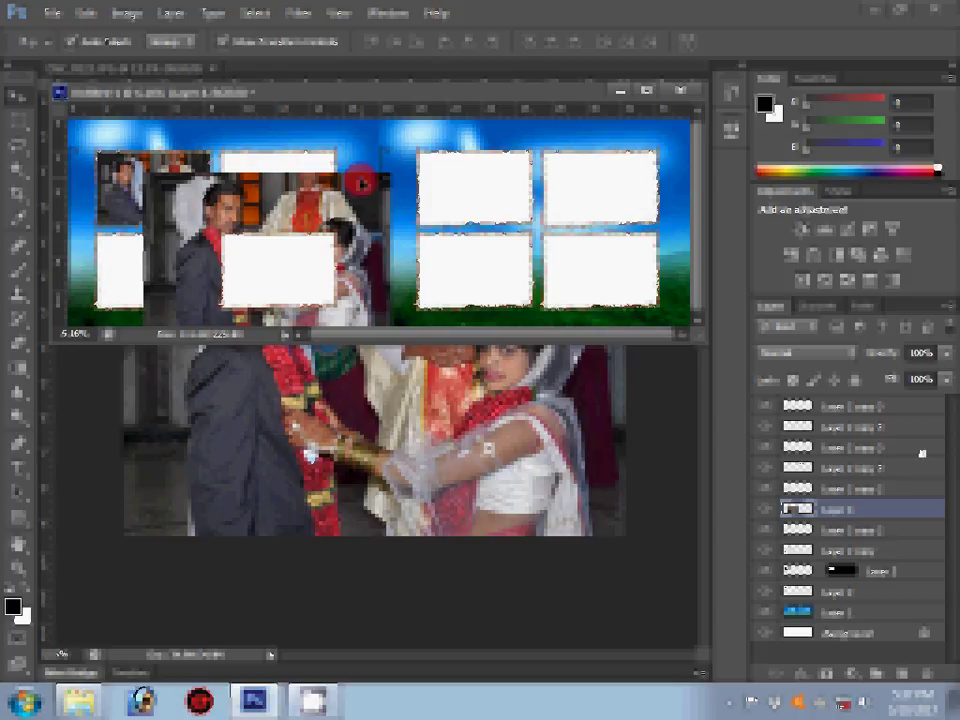
{"action": "left_click", "coordinate": [634, 407]}
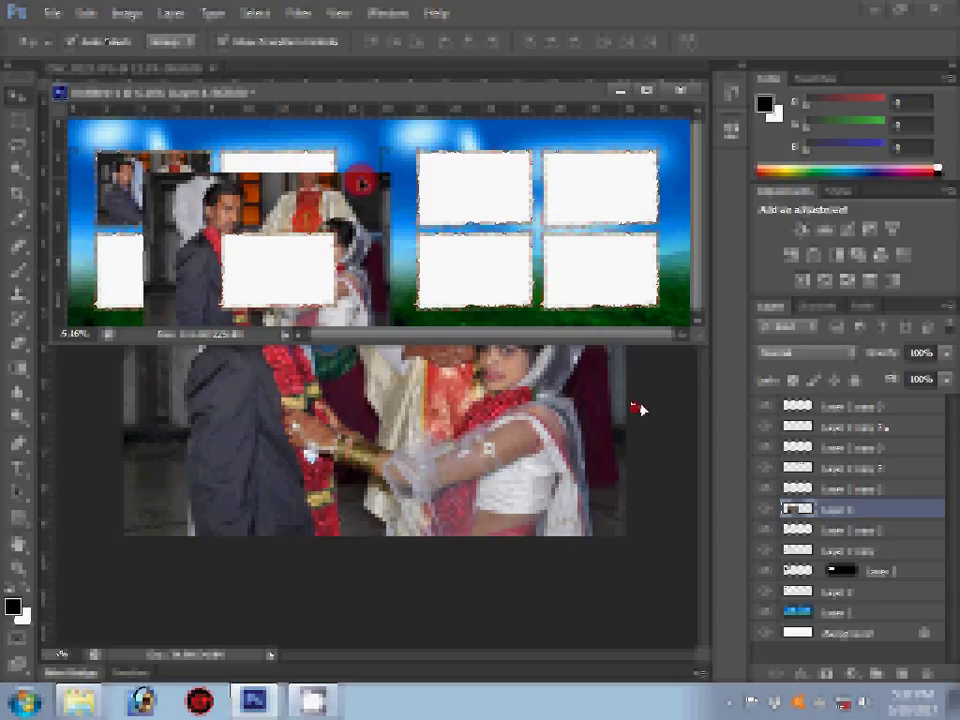
{"action": "left_click", "coordinate": [304, 262]}
{"action": "key", "text": "ctrl+alt+g"}
{"action": "left_click", "coordinate": [242, 290]}
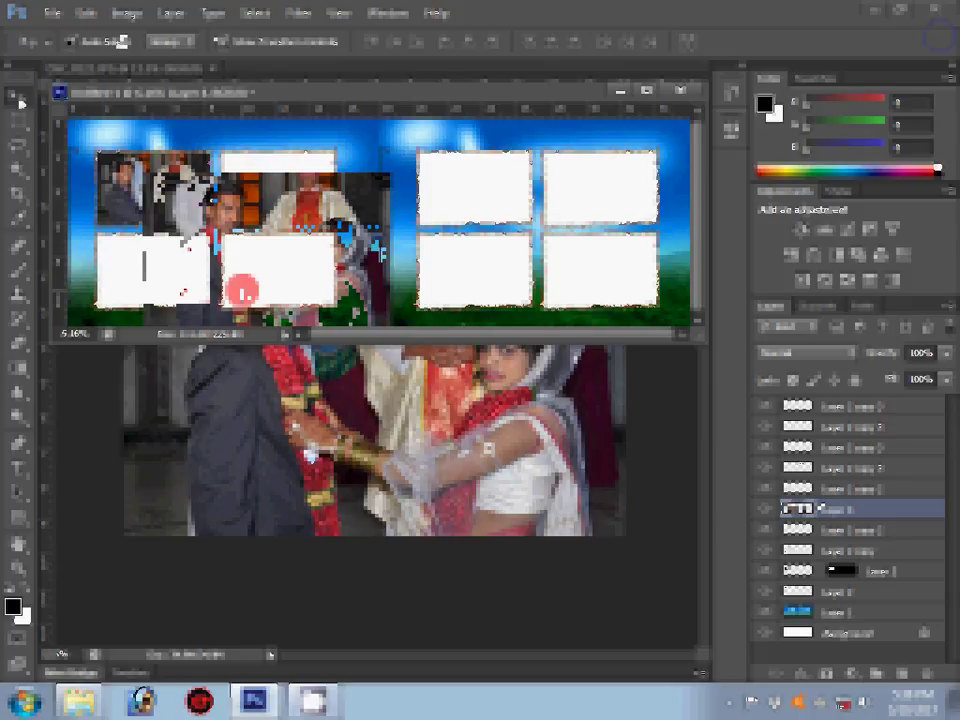
{"action": "mouse_move", "coordinate": [242, 290]}
{"action": "left_mouse_down"}
{"action": "mouse_move", "coordinate": [270, 197]}
{"action": "mouse_move", "coordinate": [270, 235]}
{"action": "mouse_move", "coordinate": [305, 170]}
{"action": "left_mouse_up"}
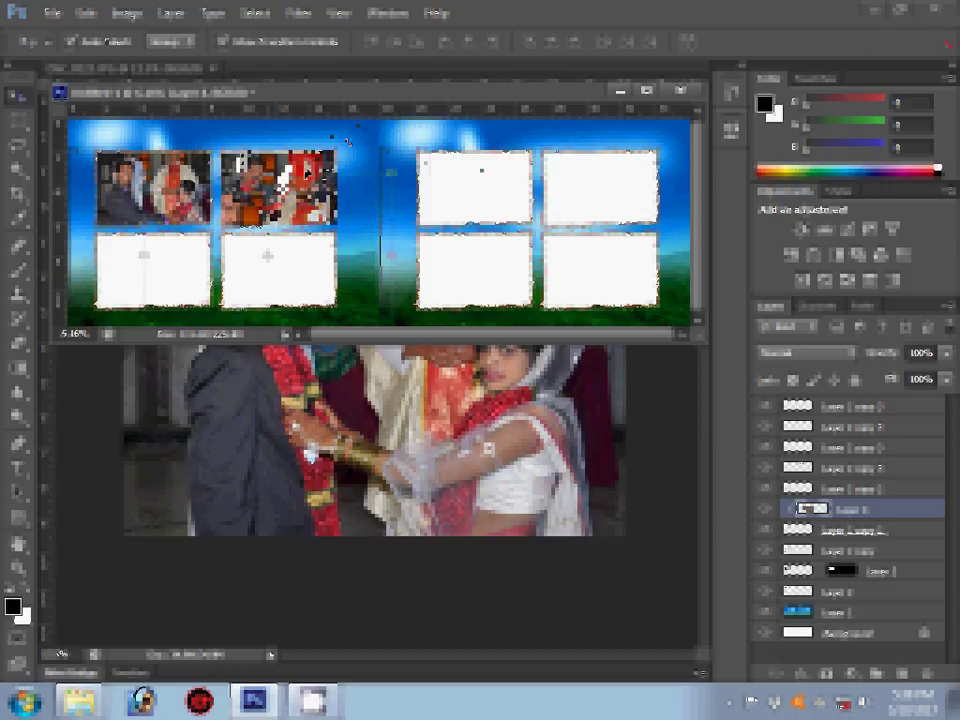
{"action": "key", "text": "ctrl+t"}
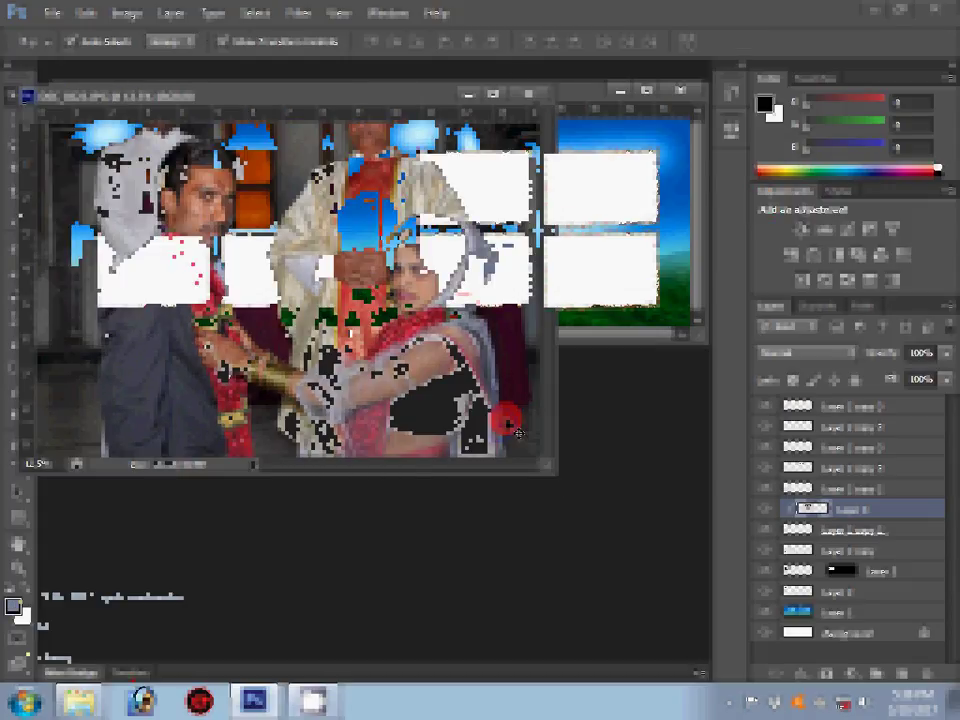
Step: Open DSC_0223 from the shoot folder, cancelling the close prompt so the album stays open
{"action": "key", "text": "ctrl+o"}
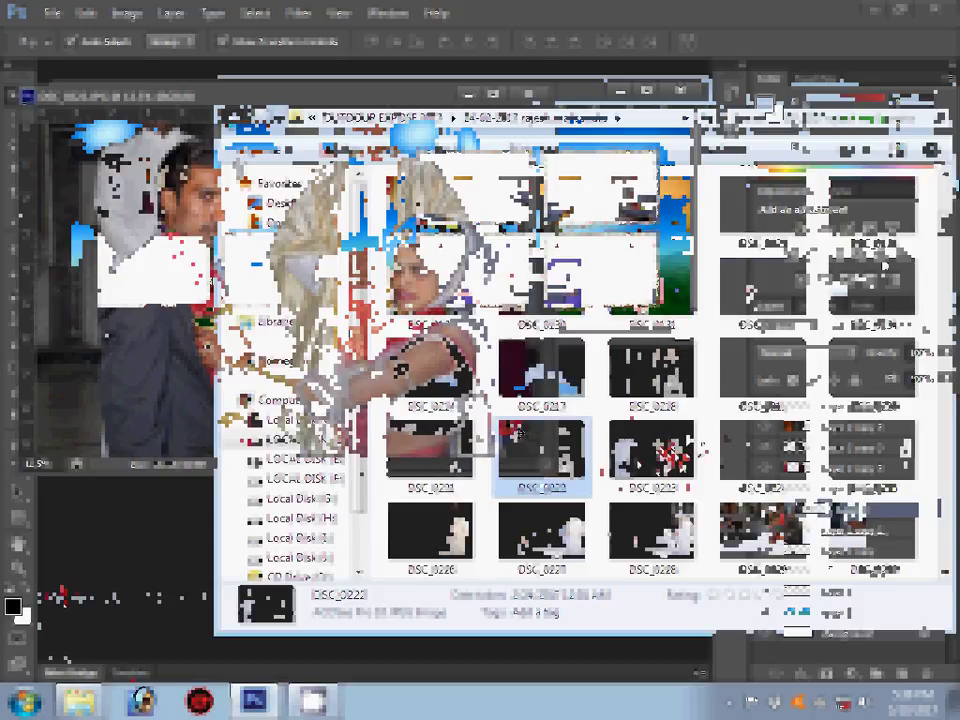
{"action": "left_click_drag", "start_coordinate": [632, 468], "coordinate": [113, 523]}
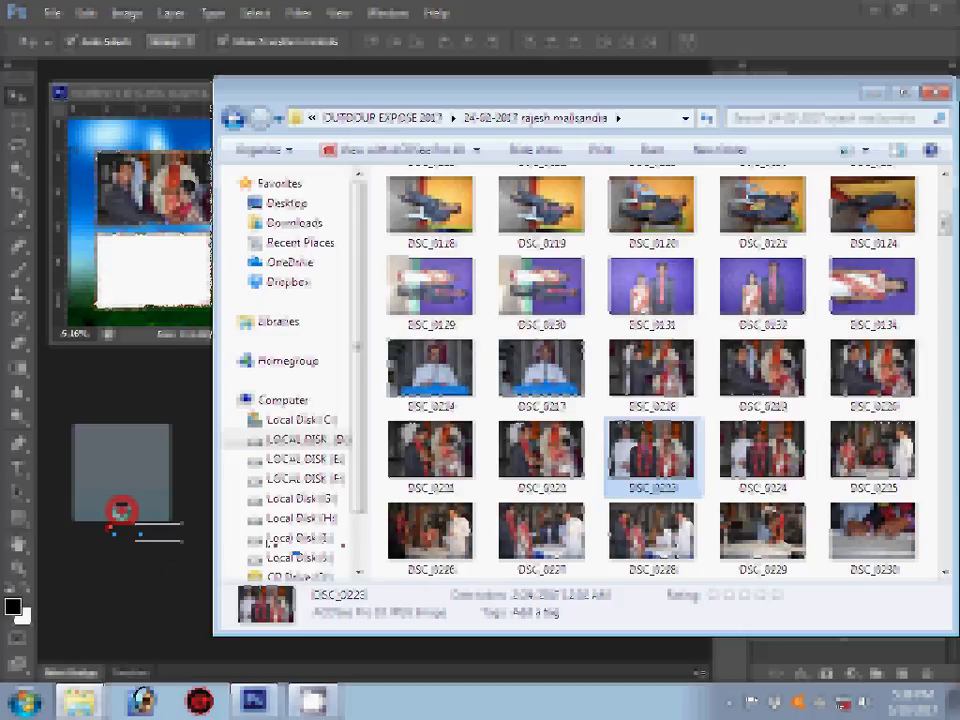
{"action": "left_click_drag", "start_coordinate": [113, 523], "coordinate": [113, 523]}
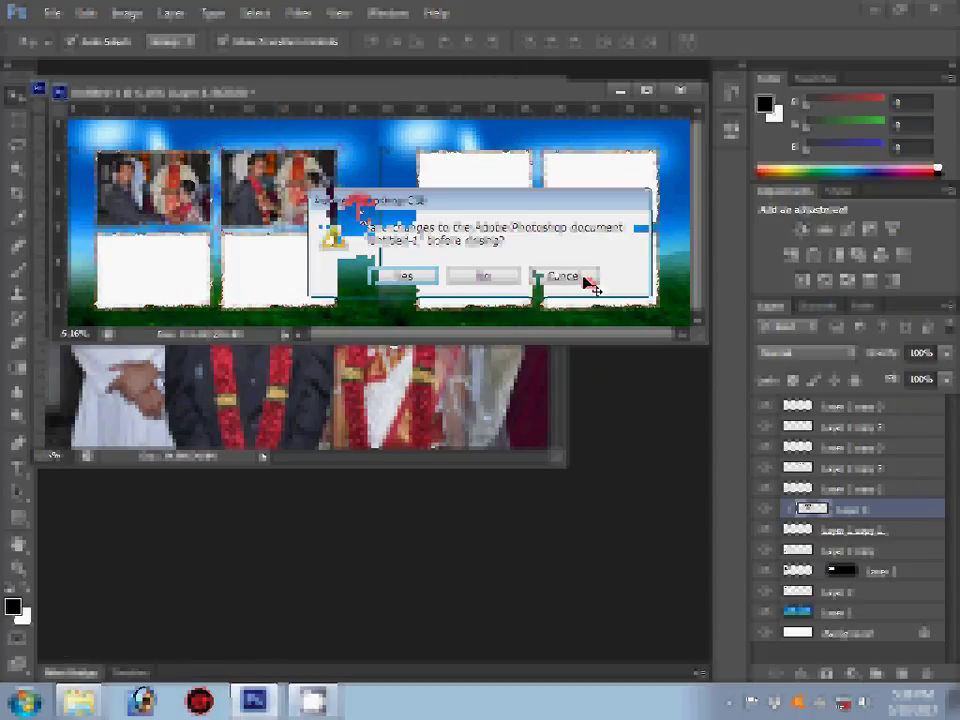
{"action": "left_click", "coordinate": [587, 278]}
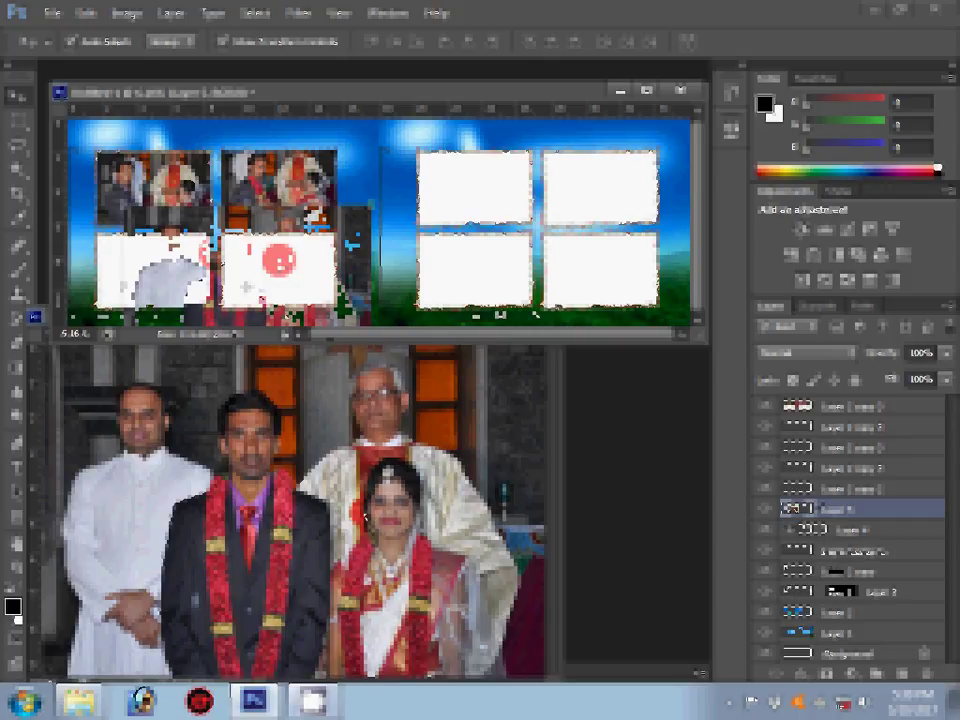
Step: Raise the group photo into the bottom-right frame, shift it up to show the garlands, and scale it
{"action": "key", "text": "ctrl+bracketright"}
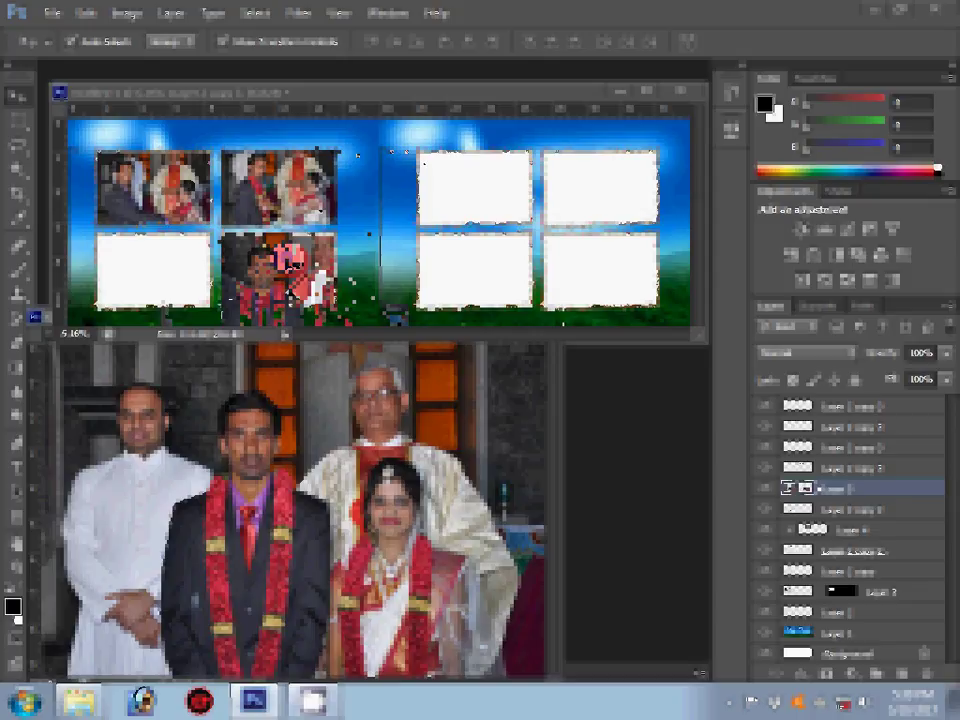
{"action": "left_click_drag", "start_coordinate": [287, 258], "coordinate": [398, 152]}
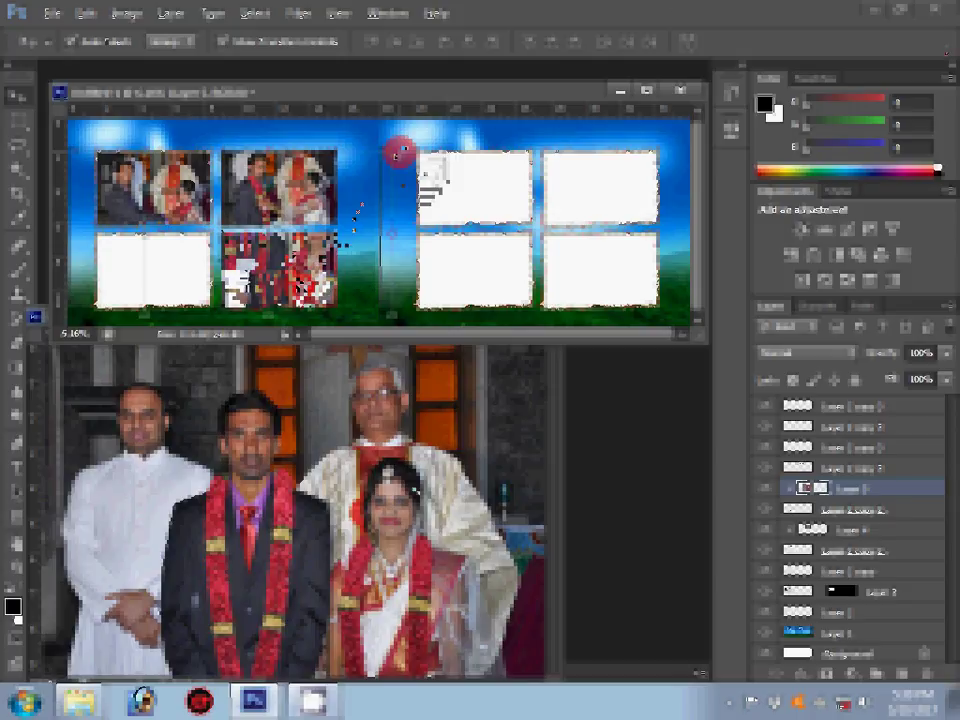
{"action": "key", "text": "ctrl+t"}
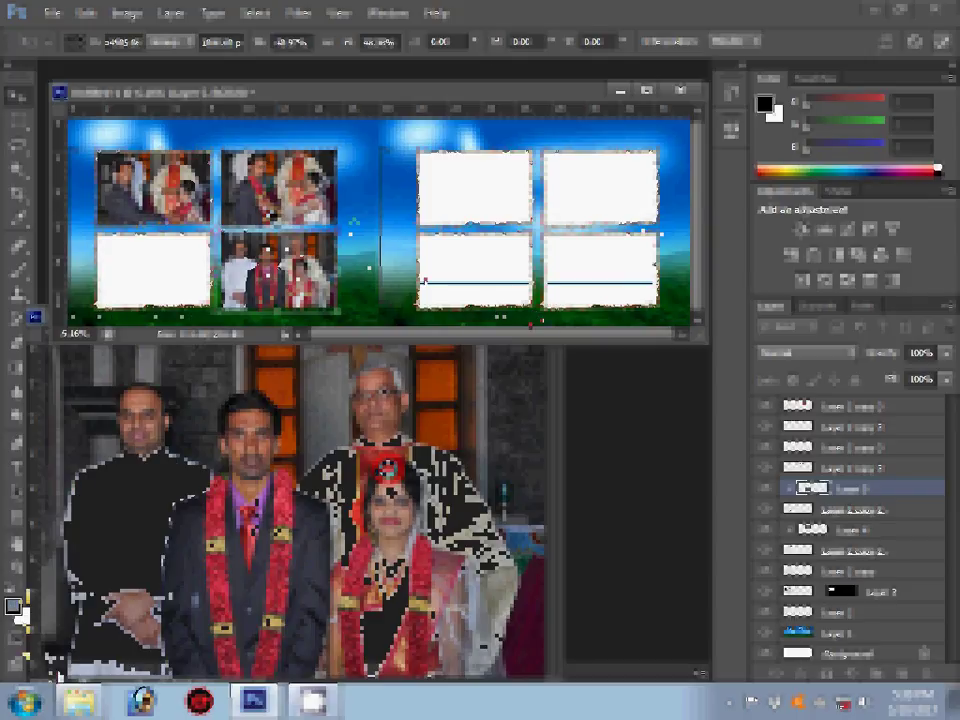
{"action": "key", "text": "ctrl+o"}
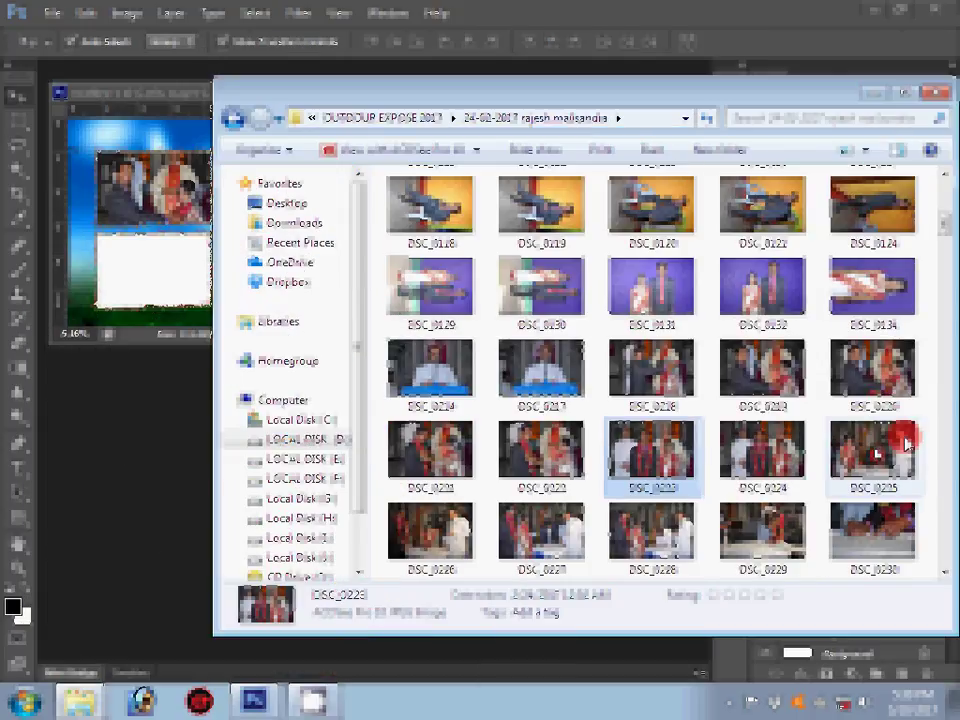
Step: Open DSC_0225, float the document windows, and drag the photo into the bottom-left frame
{"action": "left_click_drag", "start_coordinate": [905, 443], "coordinate": [140, 620]}
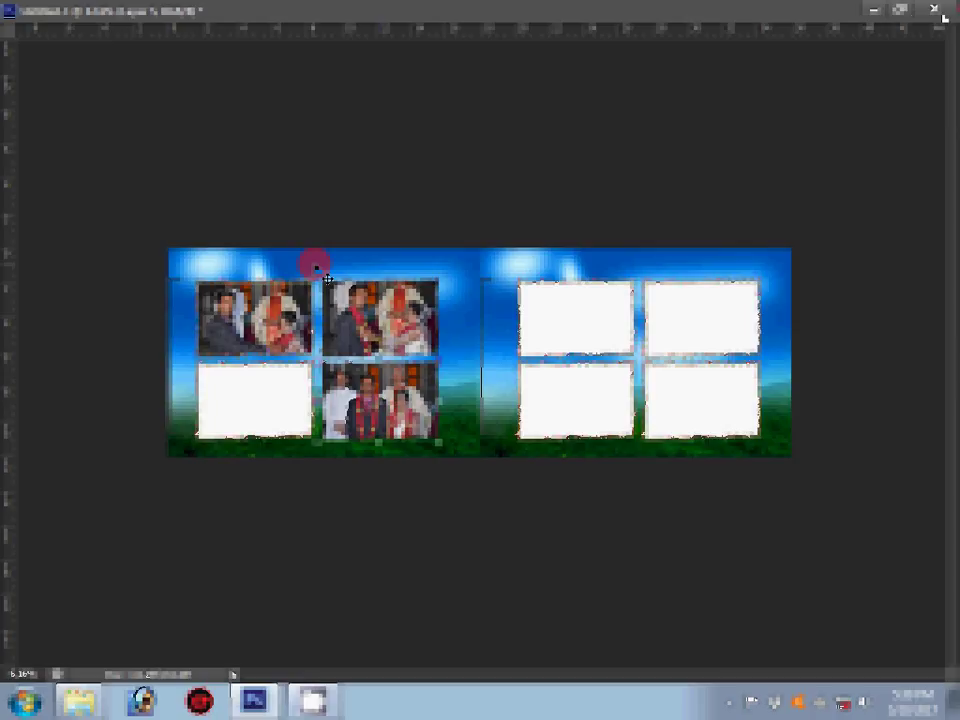
{"action": "left_click", "coordinate": [900, 9]}
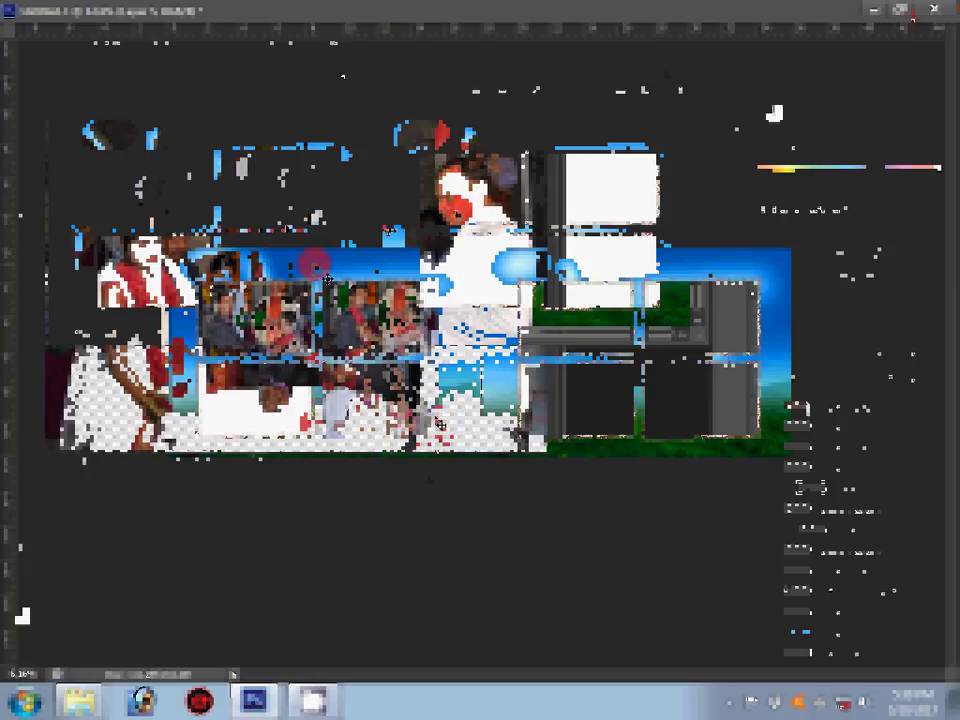
{"action": "right_click", "coordinate": [350, 97]}
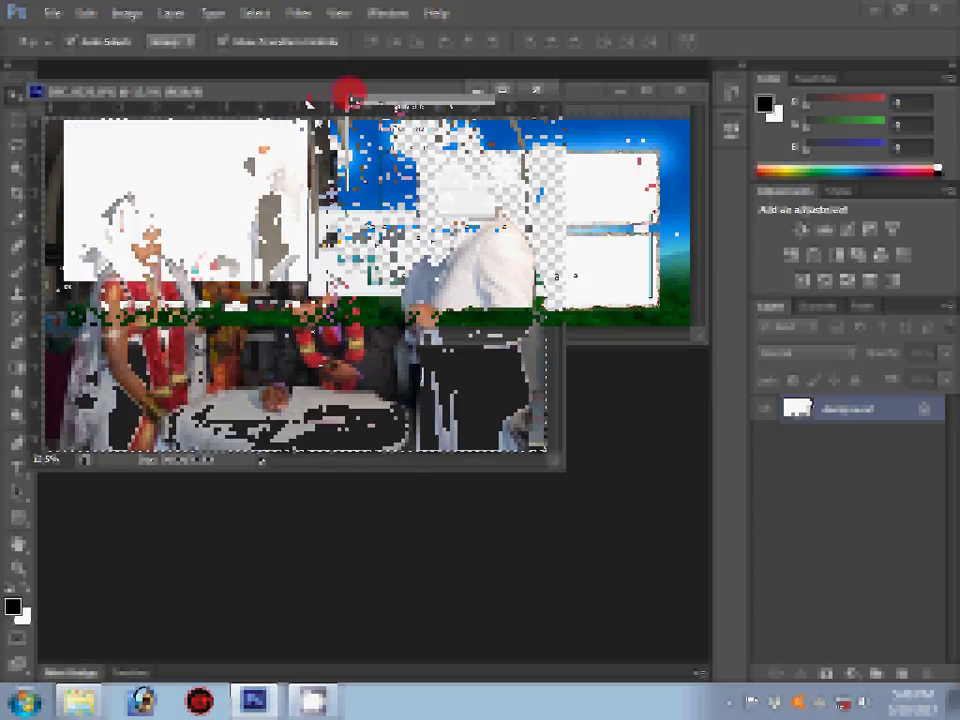
{"action": "left_click_drag", "start_coordinate": [350, 97], "coordinate": [122, 257]}
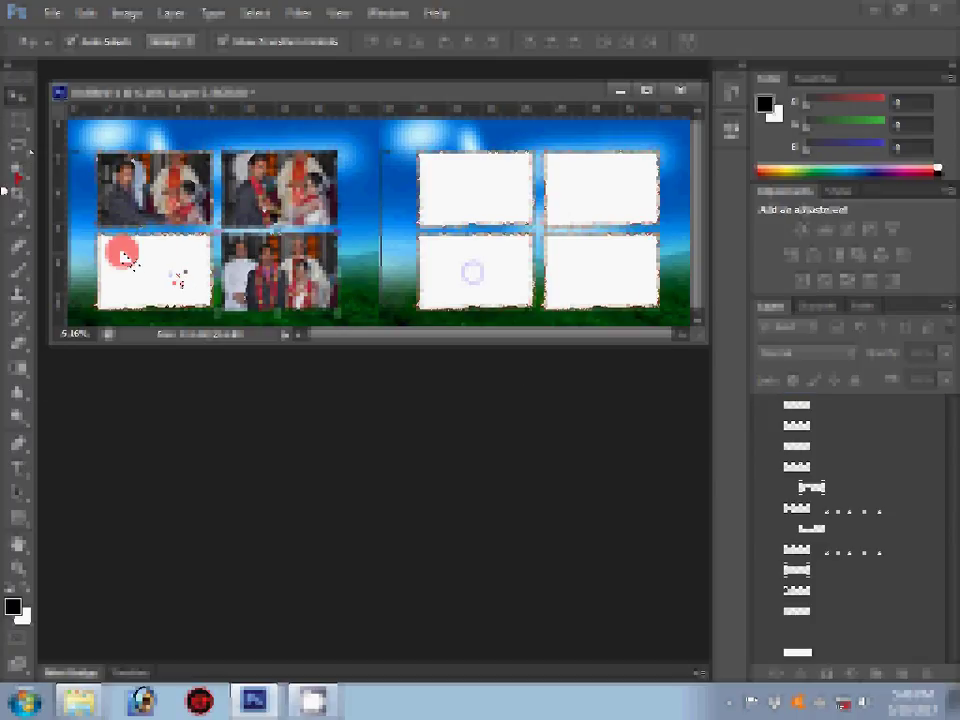
{"action": "left_click", "coordinate": [86, 13]}
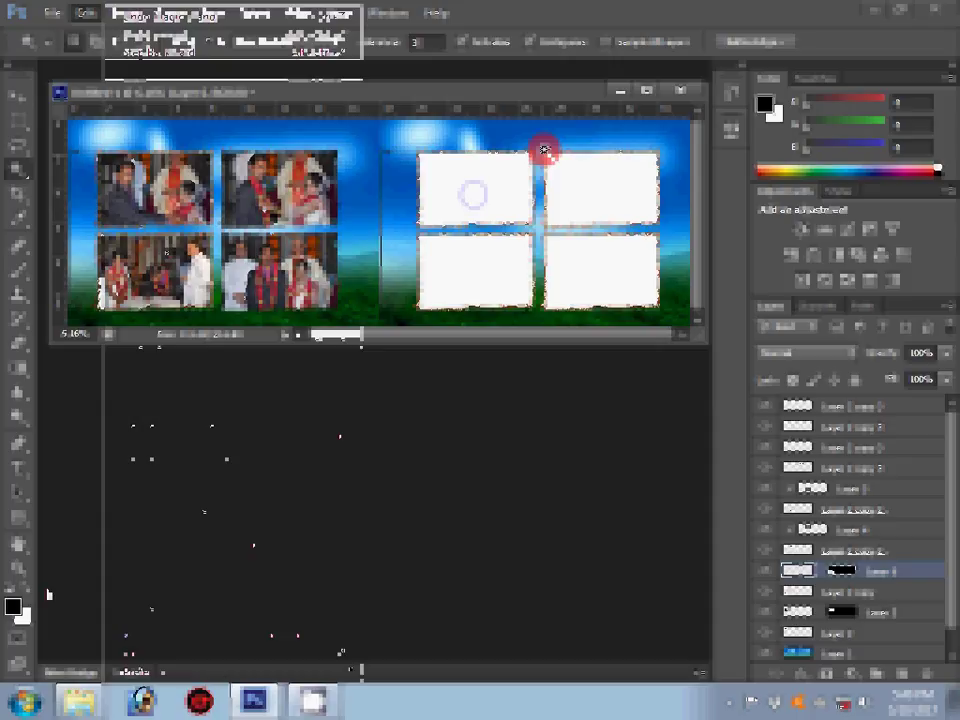
Step: Move the already-placed photos DSC_0218–DSC_0225 into the Delete subfolder
{"action": "key", "text": "alt+Tab"}
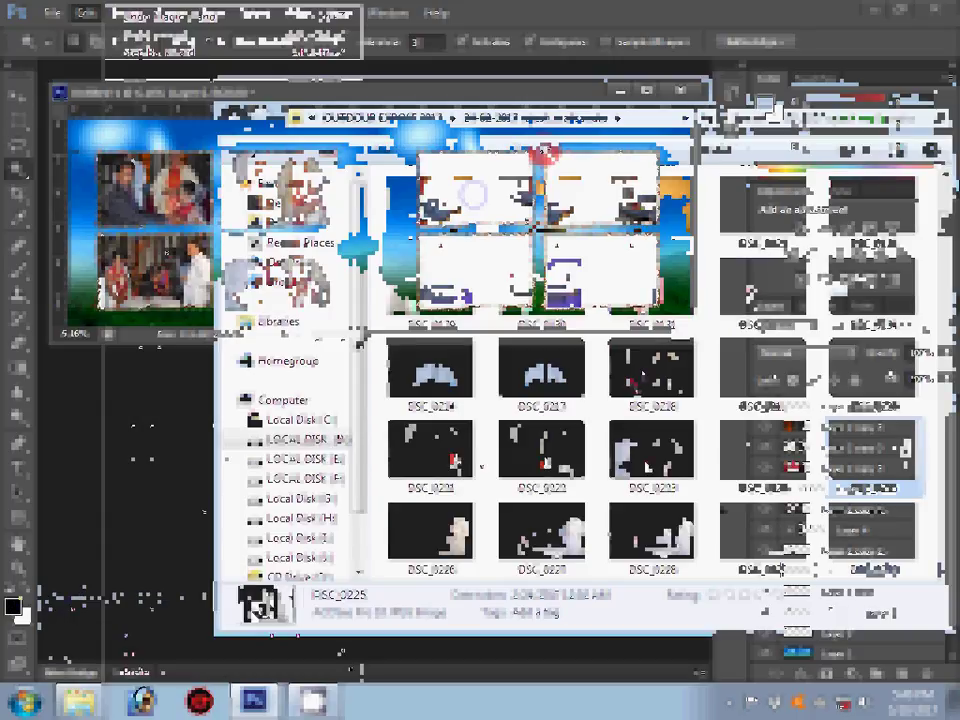
{"action": "left_click", "coordinate": [893, 452], "text": "shift"}
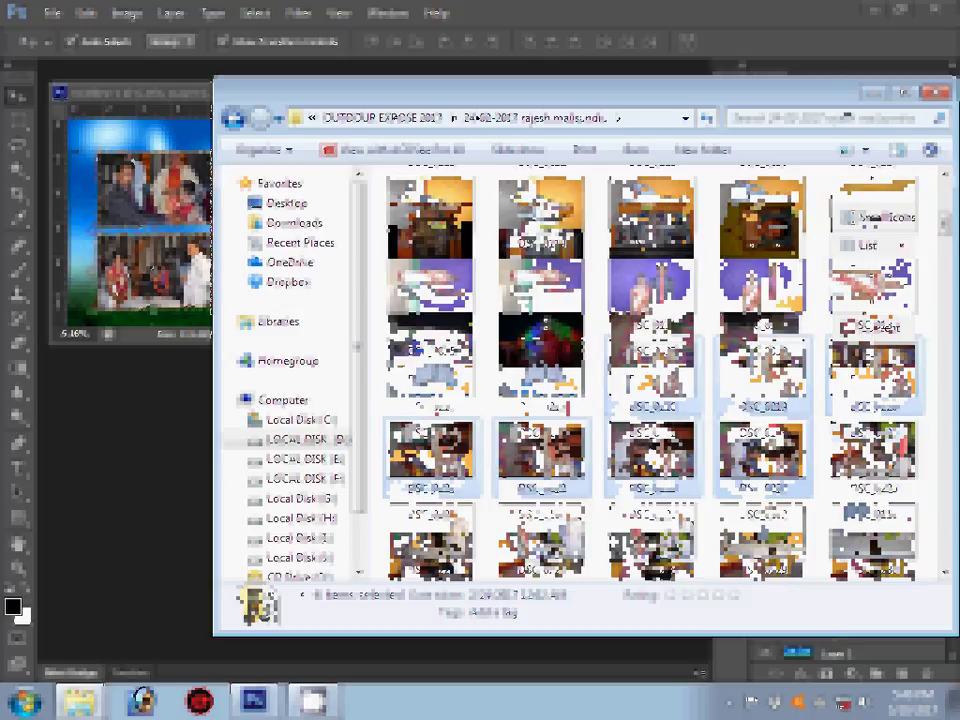
{"action": "double_click", "coordinate": [700, 318]}
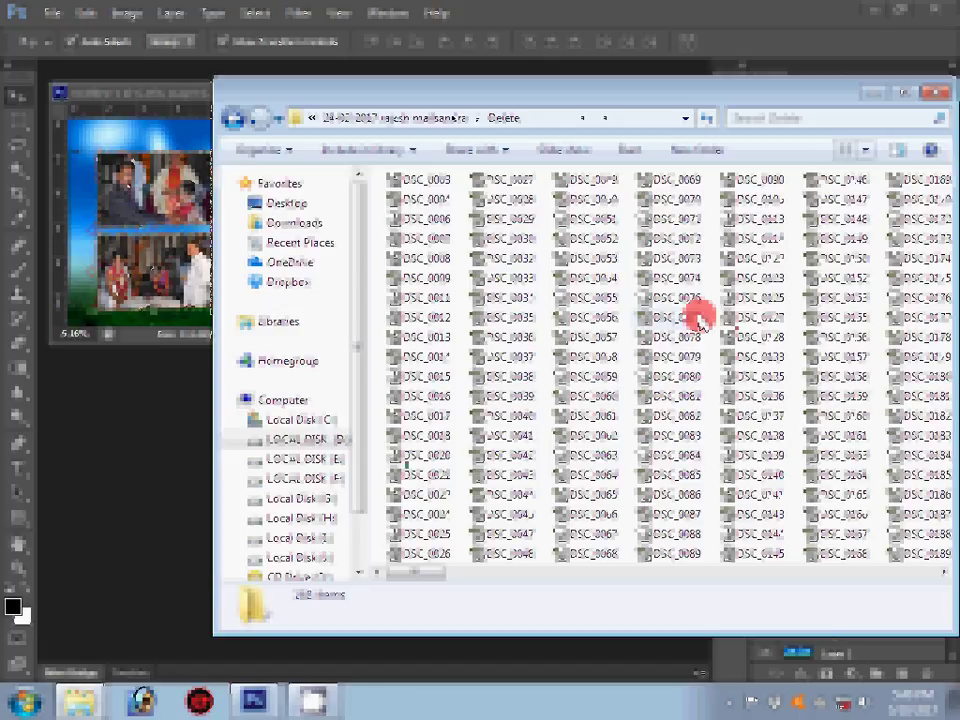
{"action": "key", "text": "BackSpace"}
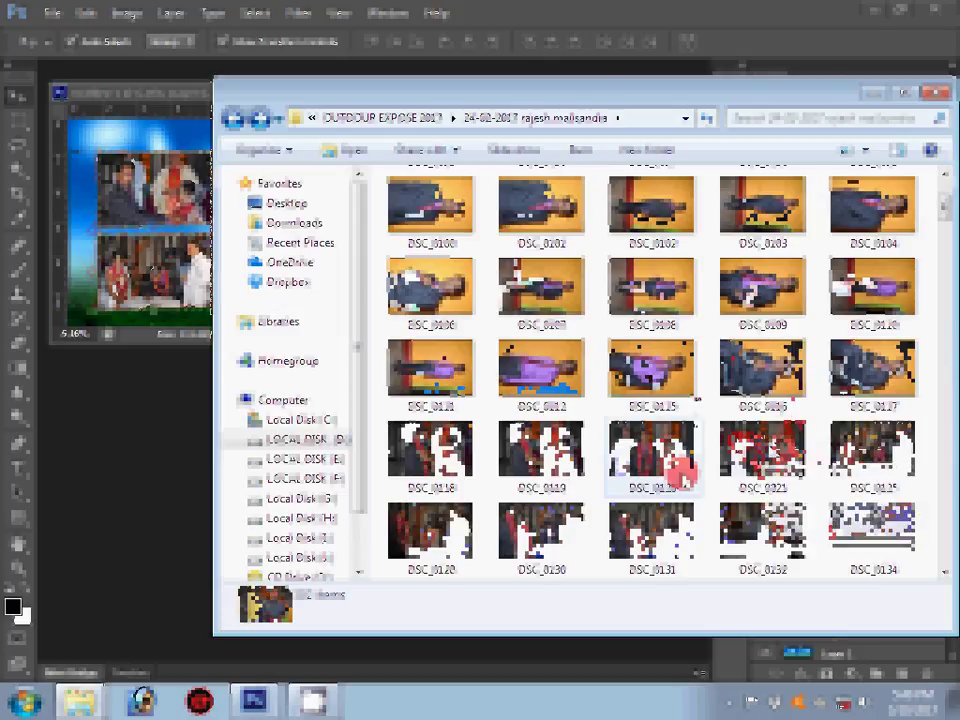
Step: Check the moved photos in Delete, then select DSC_0226 and DSC_0227 in the shoot folder
{"action": "left_click", "coordinate": [410, 222]}
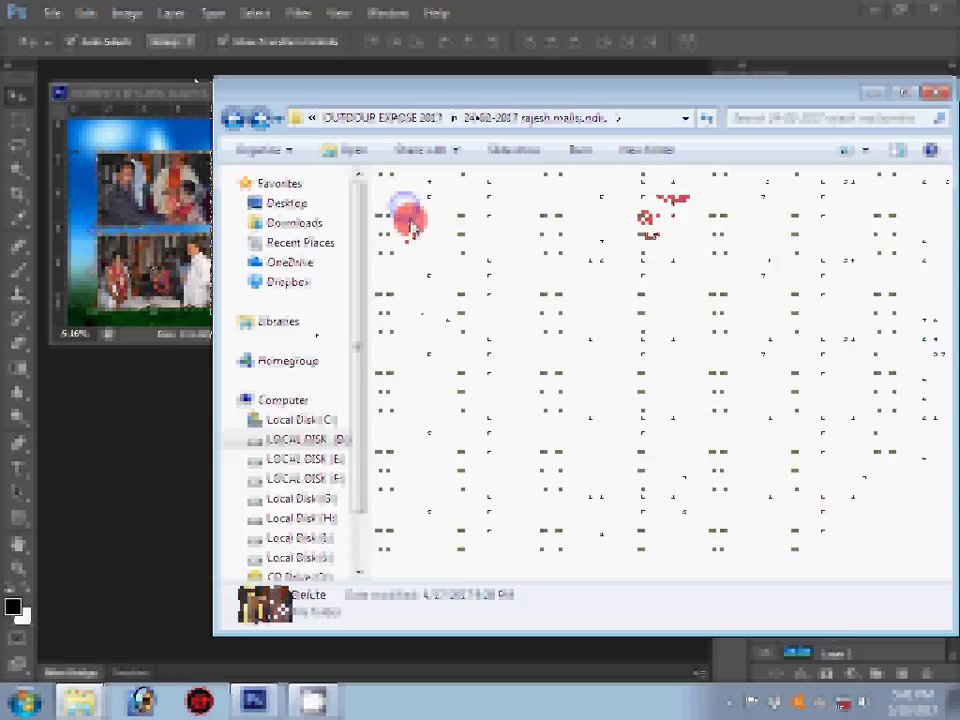
{"action": "double_click", "coordinate": [410, 225]}
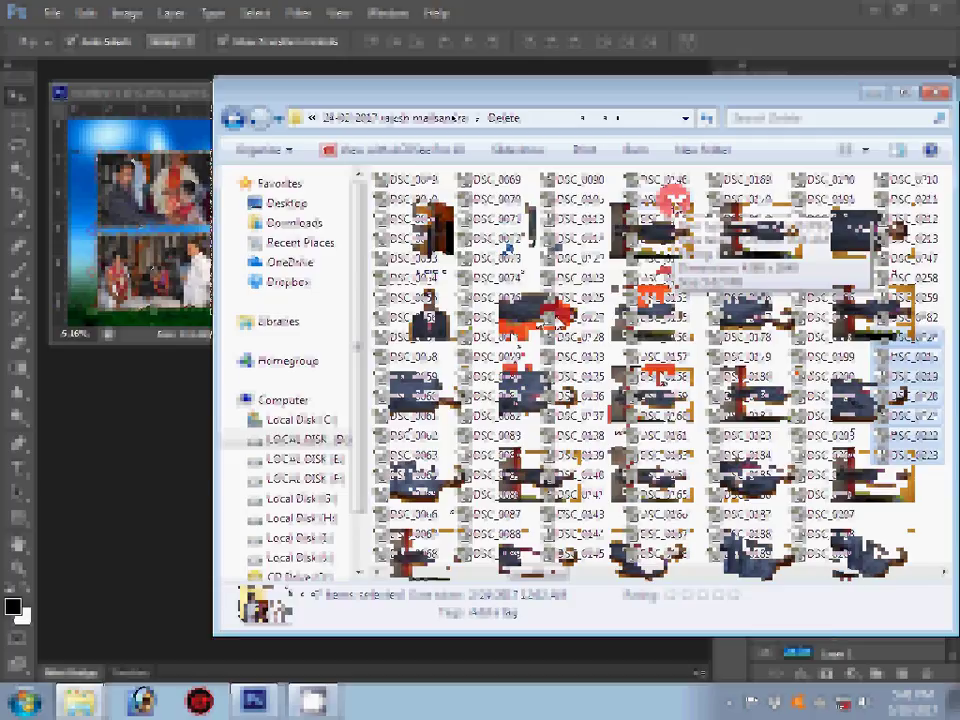
{"action": "key", "text": "BackSpace"}
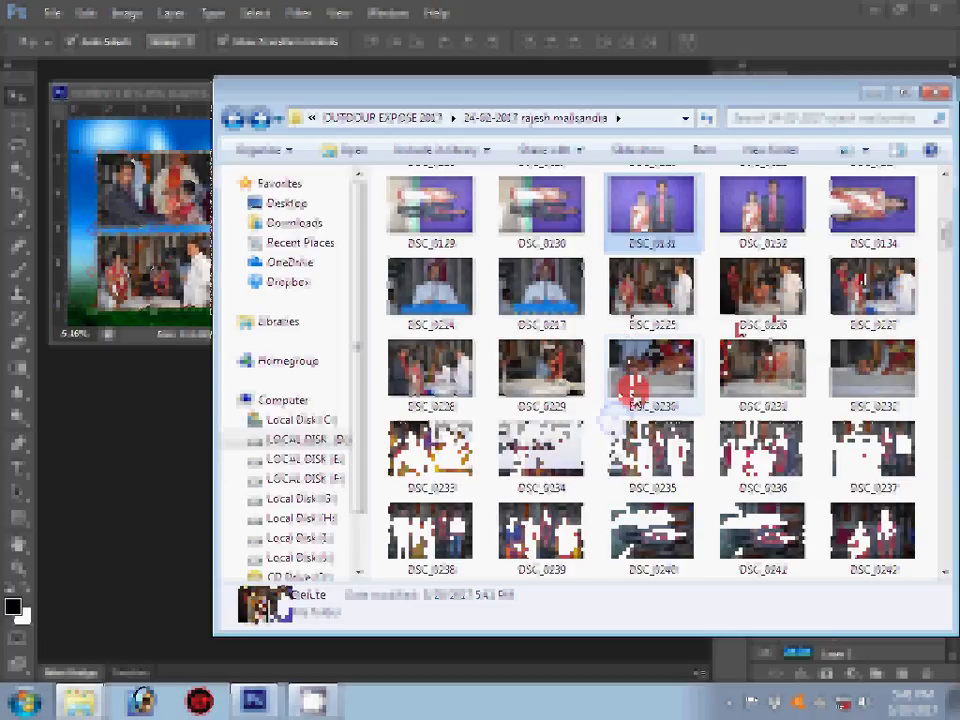
{"action": "left_click", "coordinate": [739, 300], "text": "ctrl"}
{"action": "left_click", "coordinate": [870, 290], "text": "ctrl"}
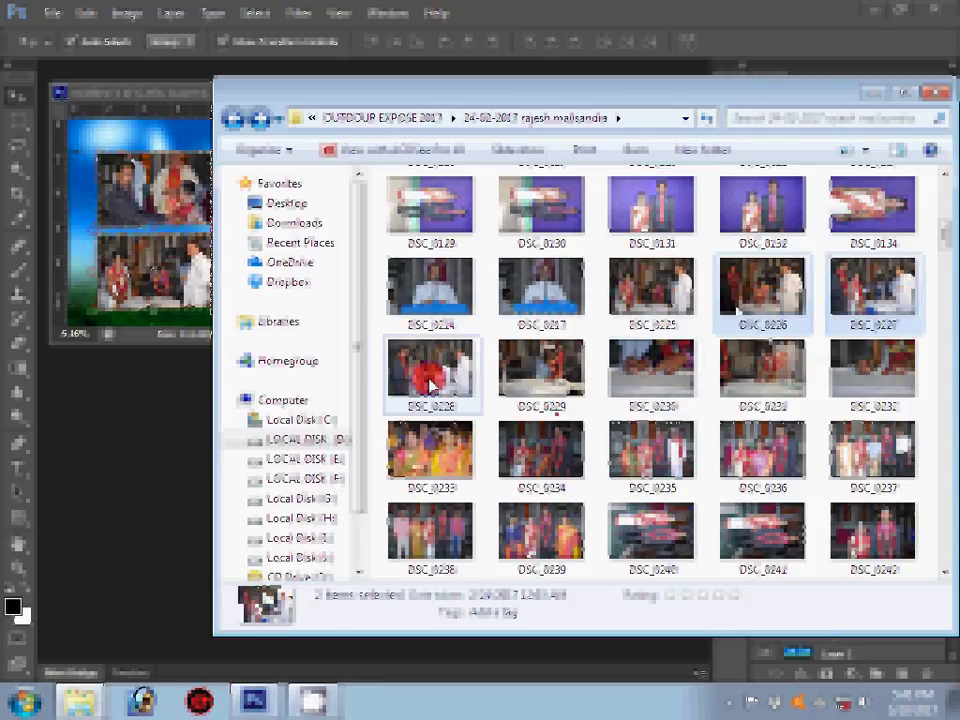
Step: Place the signing photo on the album's right page, commit its transform, and reopen the photo folder
{"action": "left_click_drag", "start_coordinate": [432, 386], "coordinate": [130, 472]}
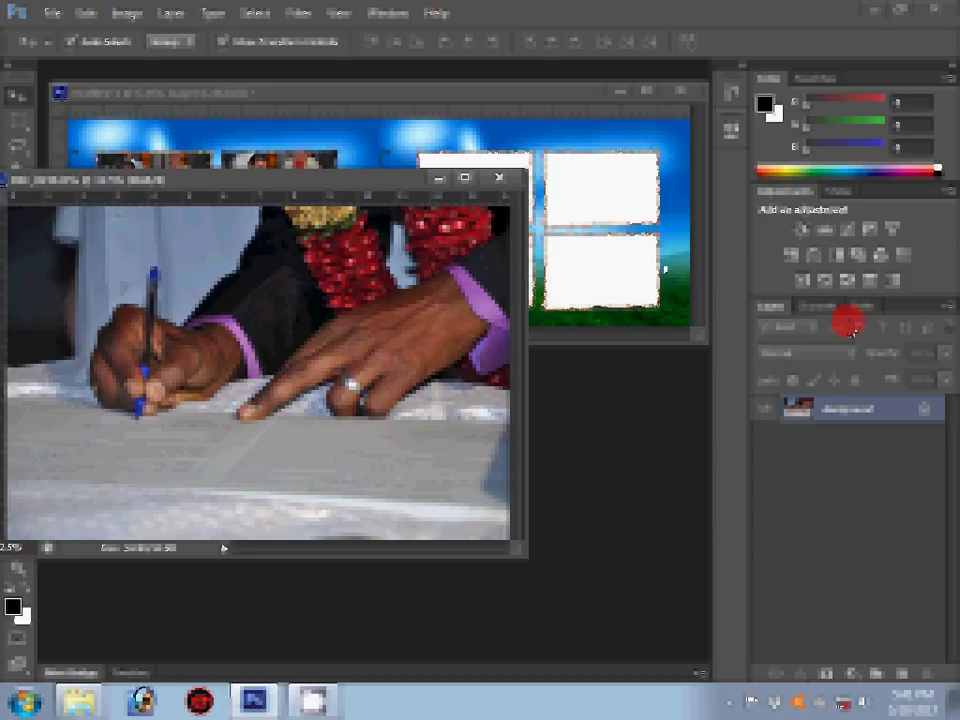
{"action": "left_click", "coordinate": [633, 172]}
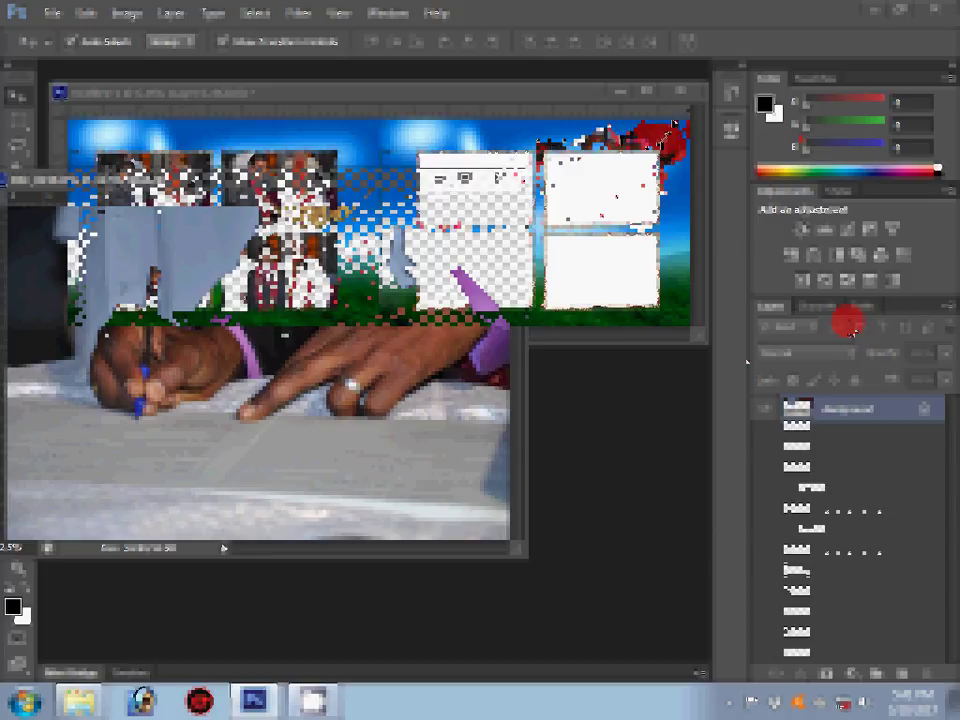
{"action": "left_click_drag", "start_coordinate": [459, 163], "coordinate": [467, 195]}
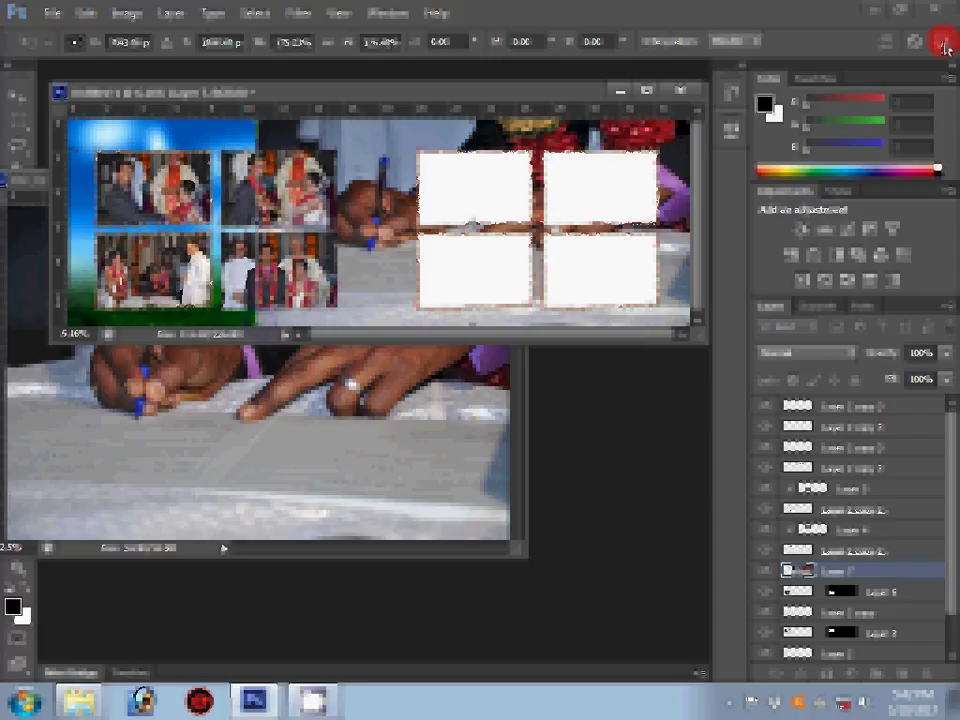
{"action": "left_click", "coordinate": [944, 47]}
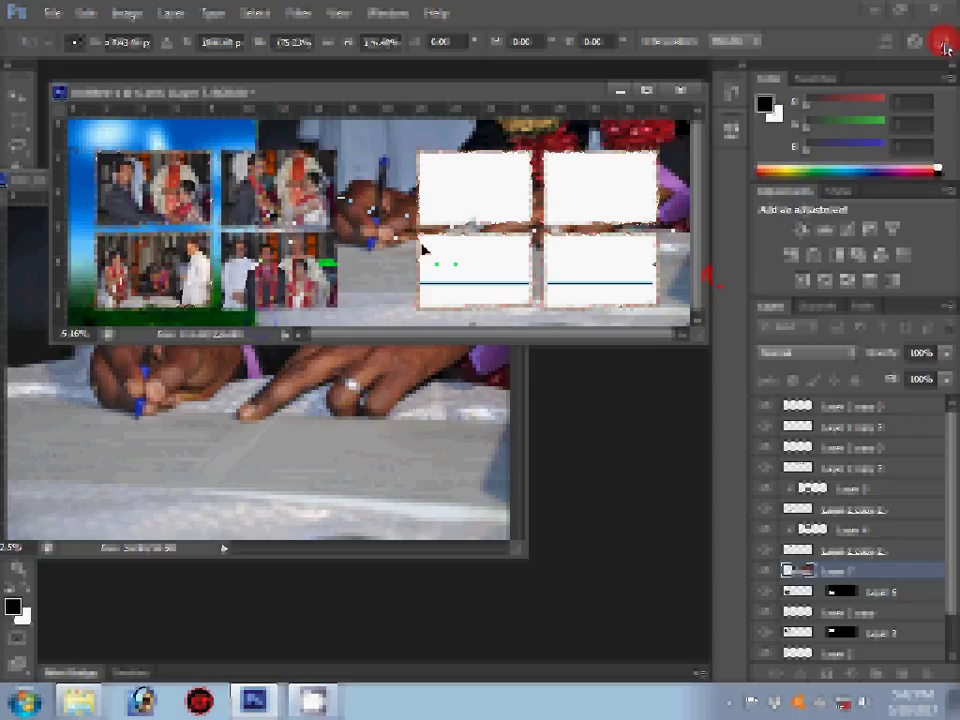
{"action": "left_click", "coordinate": [943, 42]}
{"action": "key", "text": "5"}
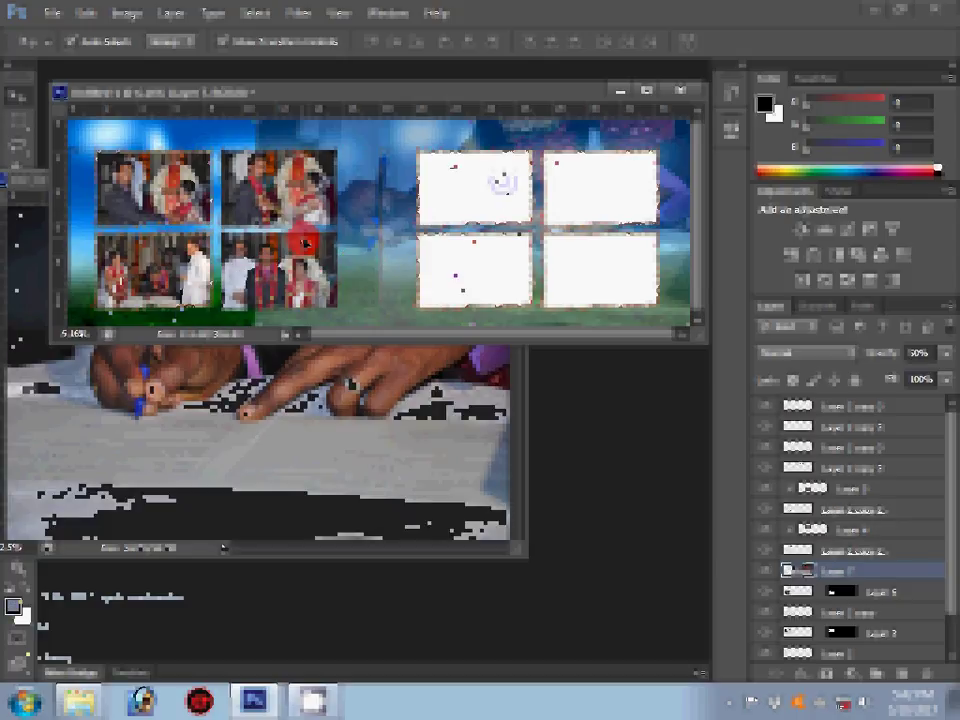
{"action": "key", "text": "ctrl+o"}
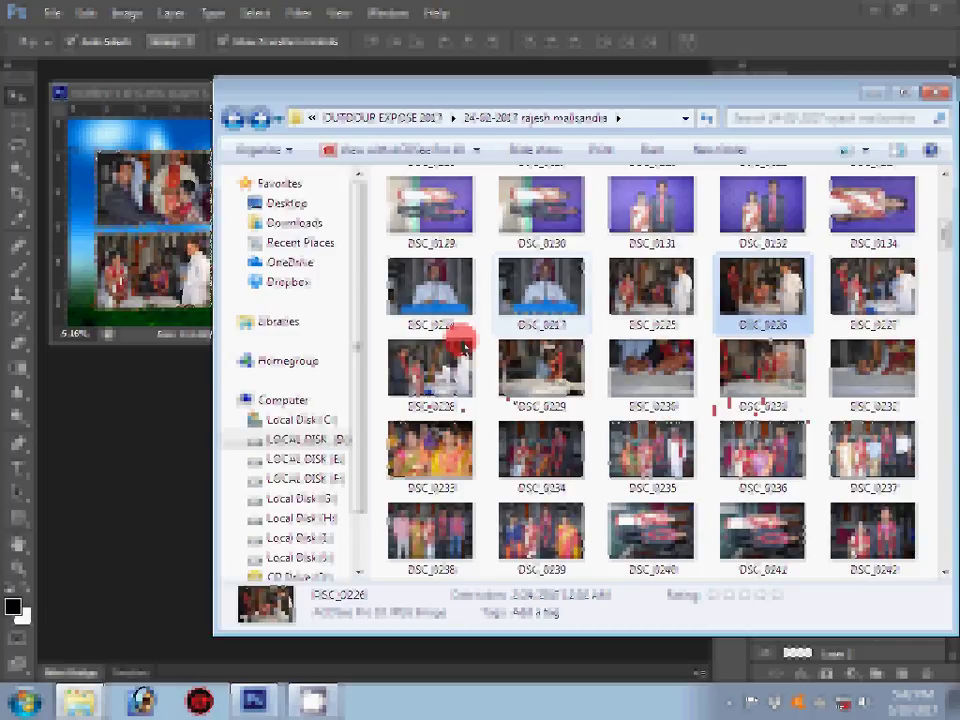
Step: Select DSC_0226, DSC_0228, DSC_0229 and DSC_0231 together and drag them into Photoshop
{"action": "left_click", "coordinate": [430, 370], "text": "ctrl"}
{"action": "left_click", "coordinate": [541, 370], "text": "ctrl"}
{"action": "left_click", "coordinate": [762, 370], "text": "ctrl"}
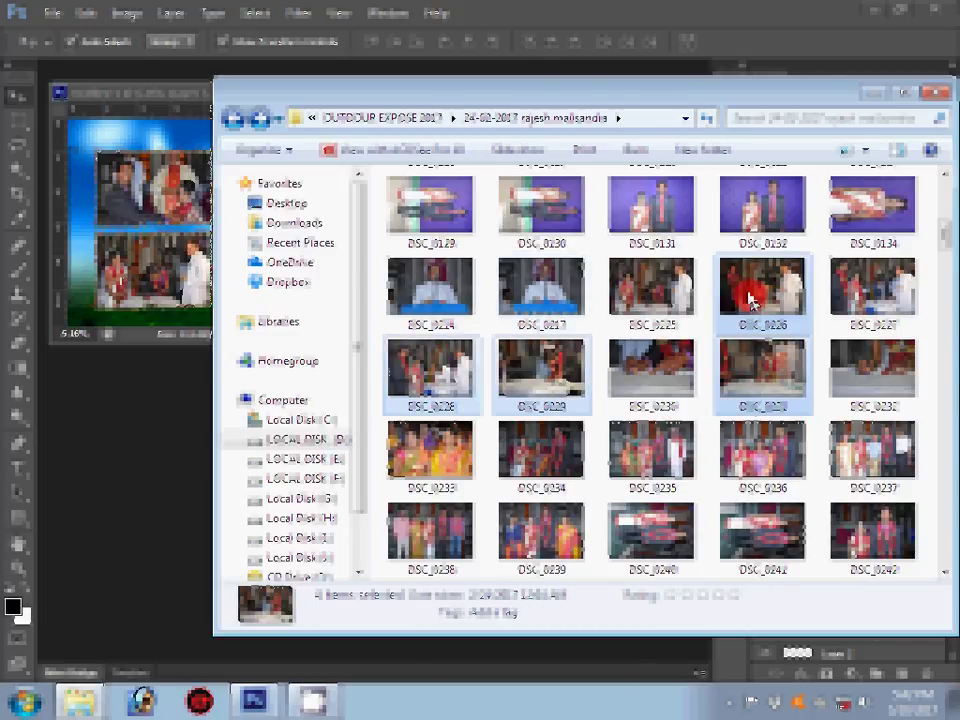
{"action": "left_click_drag", "start_coordinate": [752, 305], "coordinate": [107, 493]}
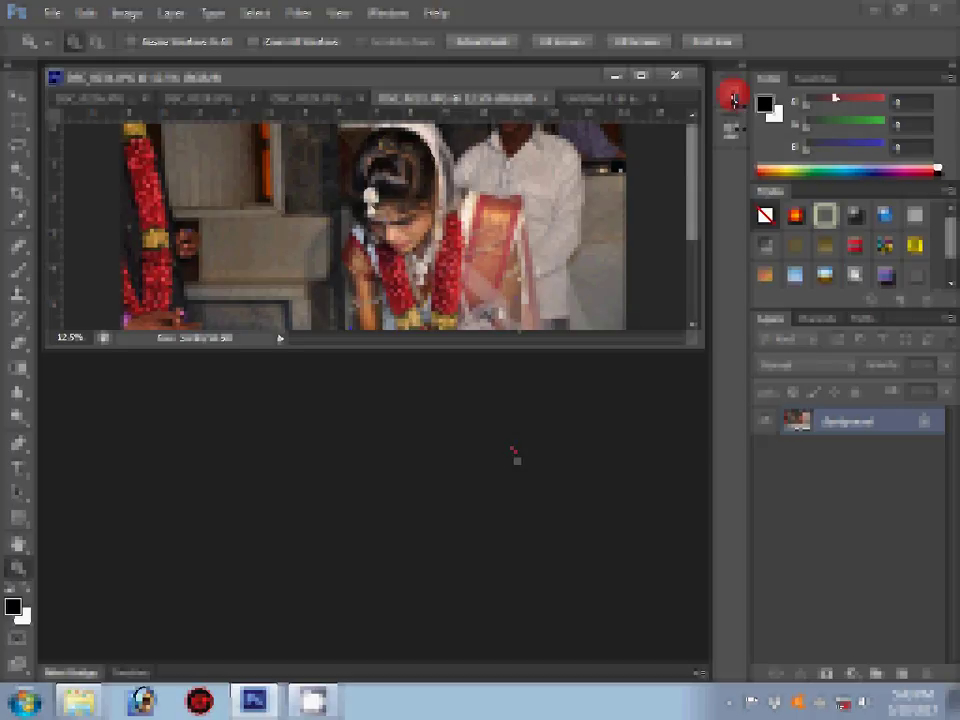
Step: Load the Commands action set and bring up Image Size for the 4288 × 2848 bride photo
{"action": "left_click_drag", "start_coordinate": [732, 95], "coordinate": [638, 110]}
{"action": "key", "text": "alt+w"}
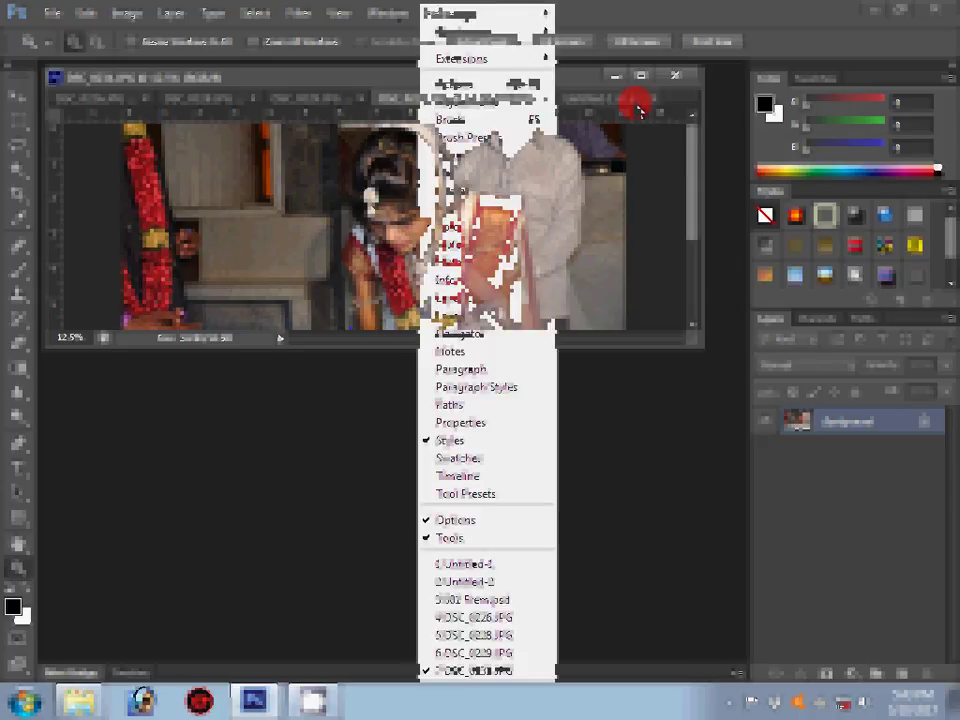
{"action": "key", "text": "Escape"}
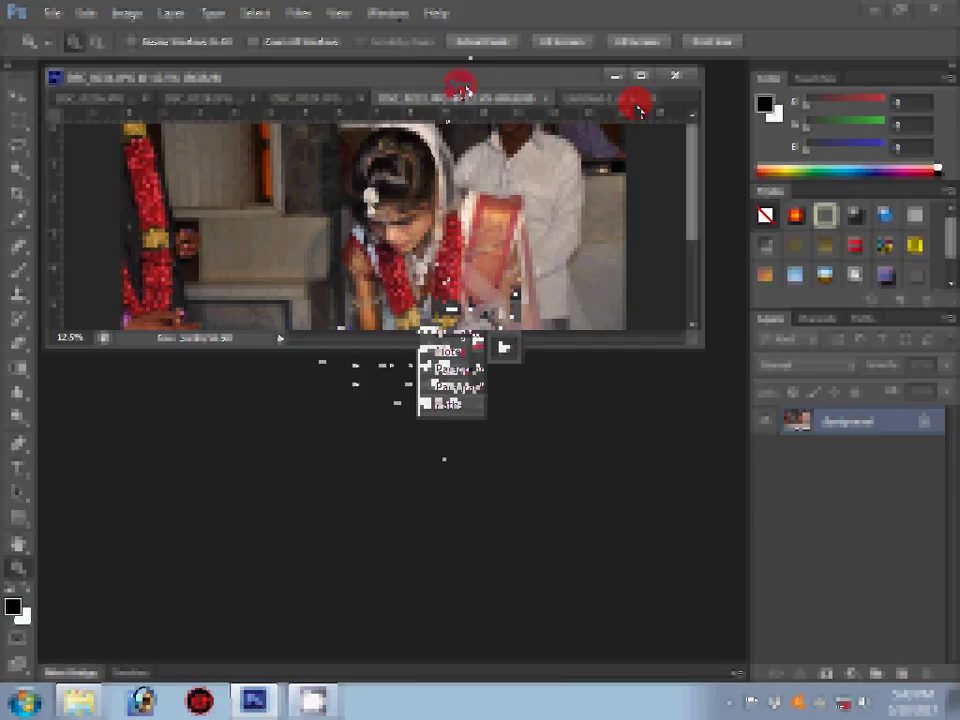
{"action": "left_click", "coordinate": [637, 108]}
{"action": "mouse_move", "coordinate": [473, 310]}
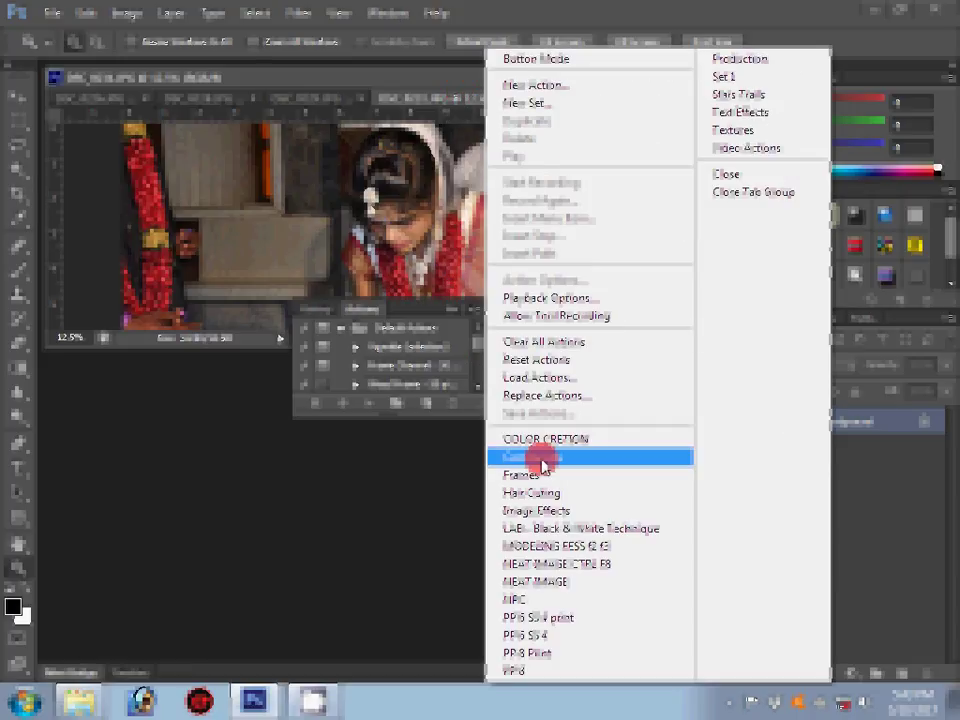
{"action": "left_click", "coordinate": [541, 459]}
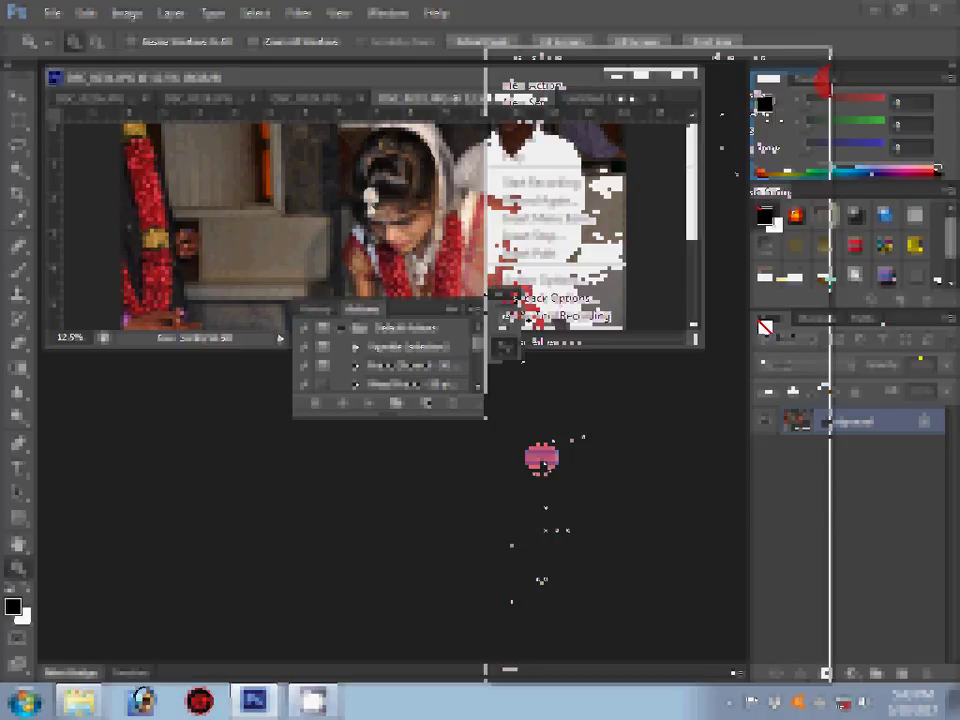
{"action": "key", "text": "ctrl+alt+i"}
{"action": "left_click", "coordinate": [403, 273]}
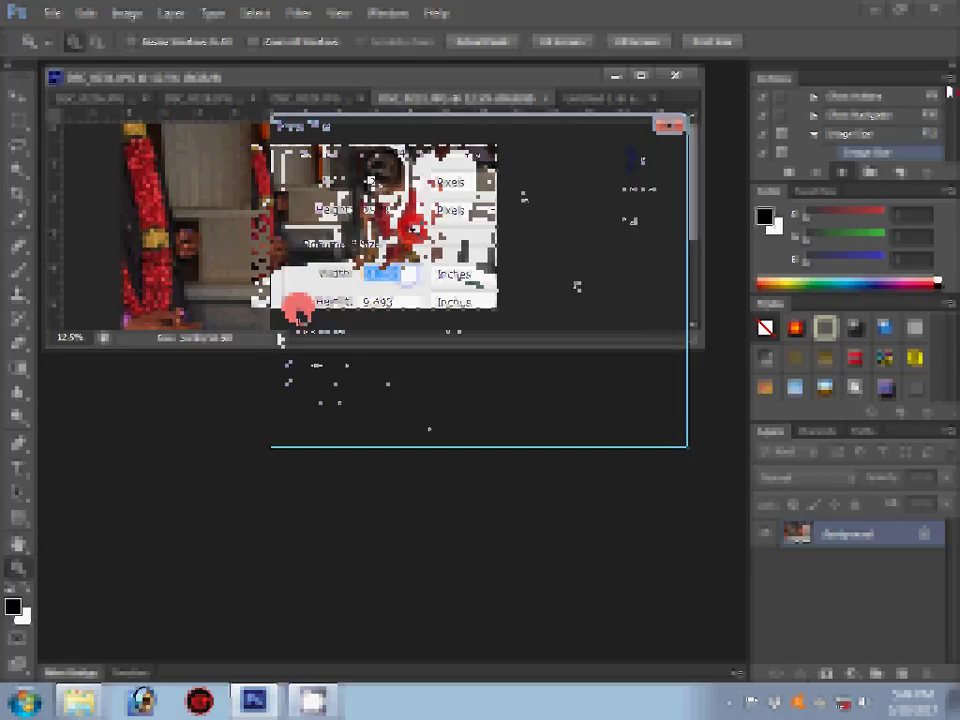
Step: Switch the Actions panel to Button Mode, accept Image Size, and close the bride photo
{"action": "left_click", "coordinate": [948, 80]}
{"action": "left_click", "coordinate": [700, 55]}
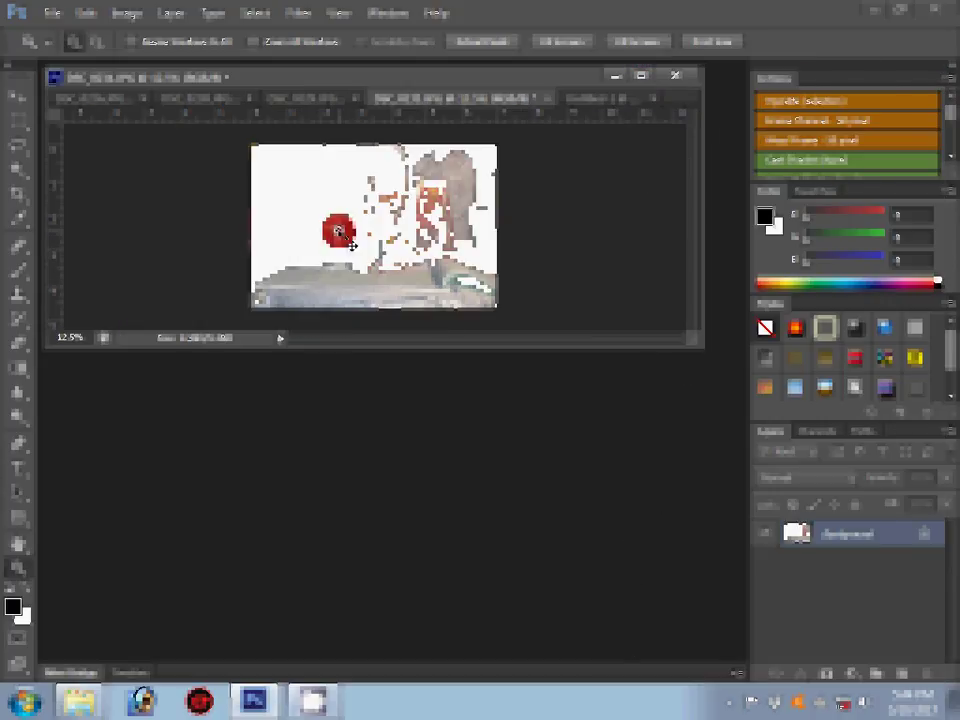
{"action": "left_click", "coordinate": [545, 99]}
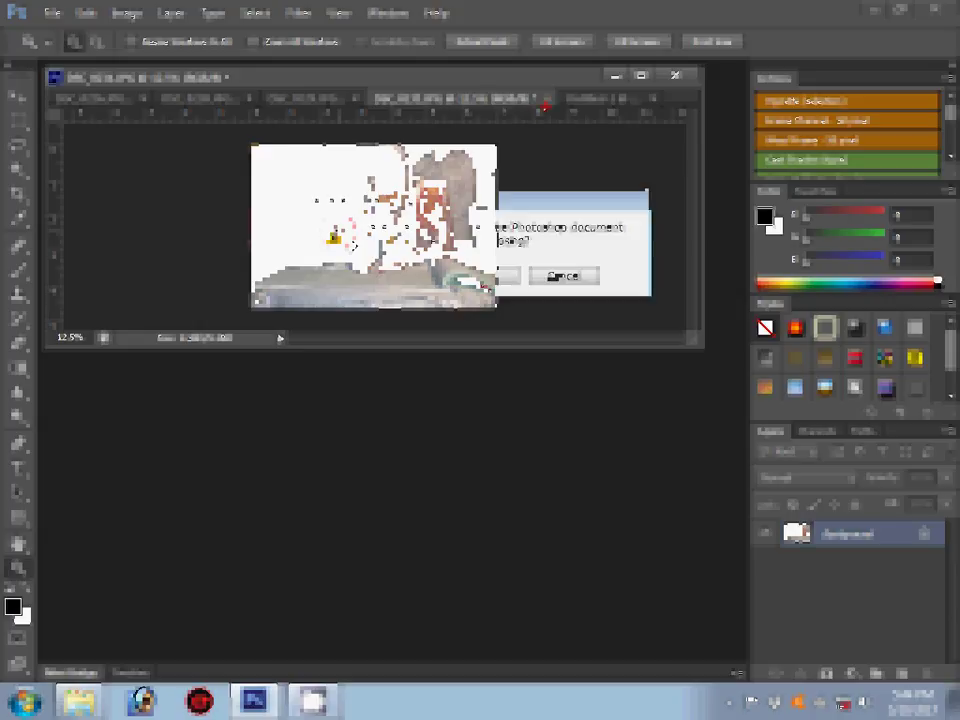
{"action": "left_click", "coordinate": [487, 270]}
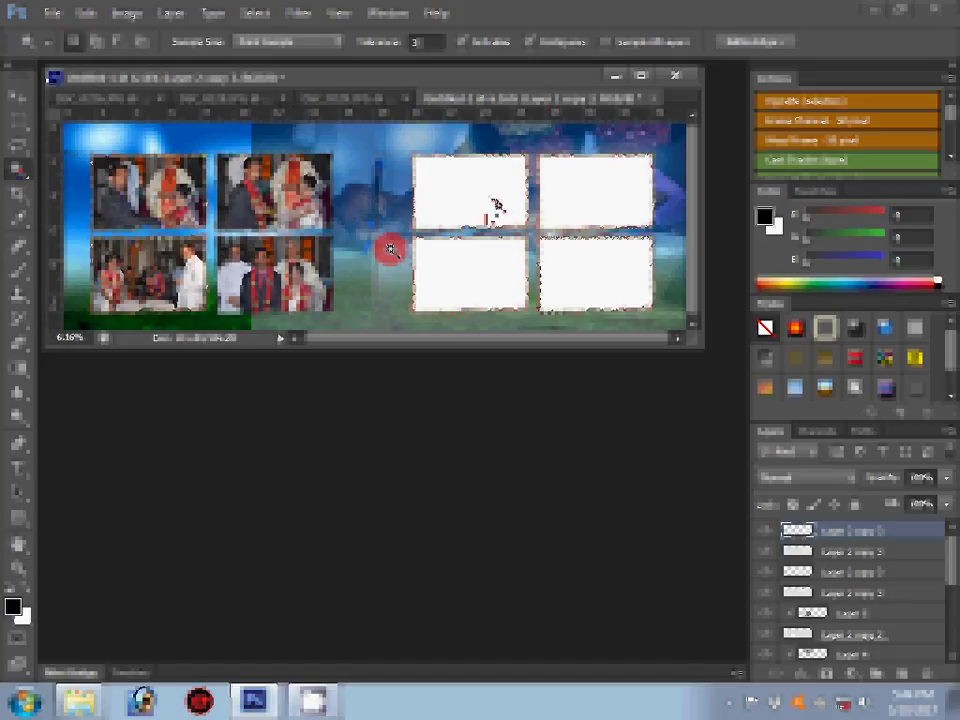
Step: Resize the couple-signing photo with Image Size, then Step Backward to undo the resize
{"action": "left_click", "coordinate": [86, 13]}
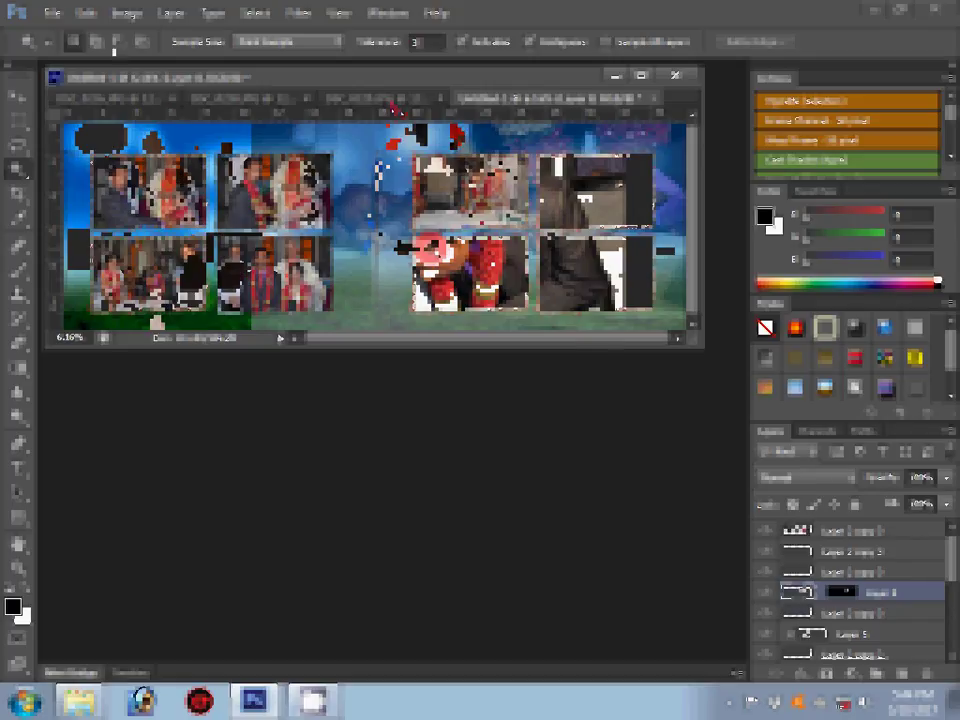
{"action": "left_click", "coordinate": [253, 14]}
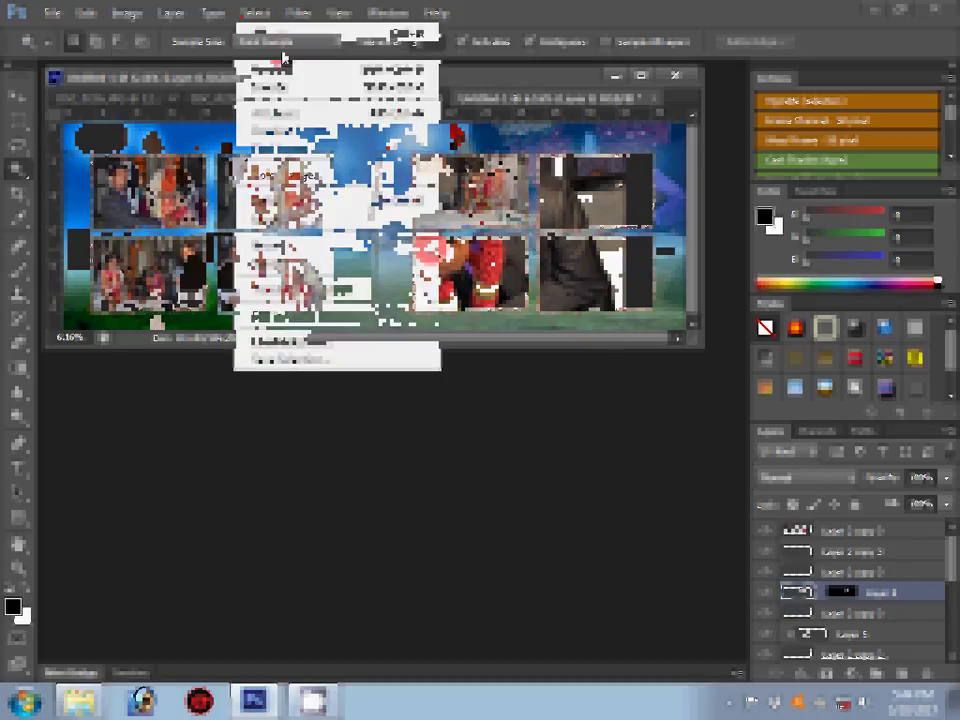
{"action": "left_click", "coordinate": [283, 58]}
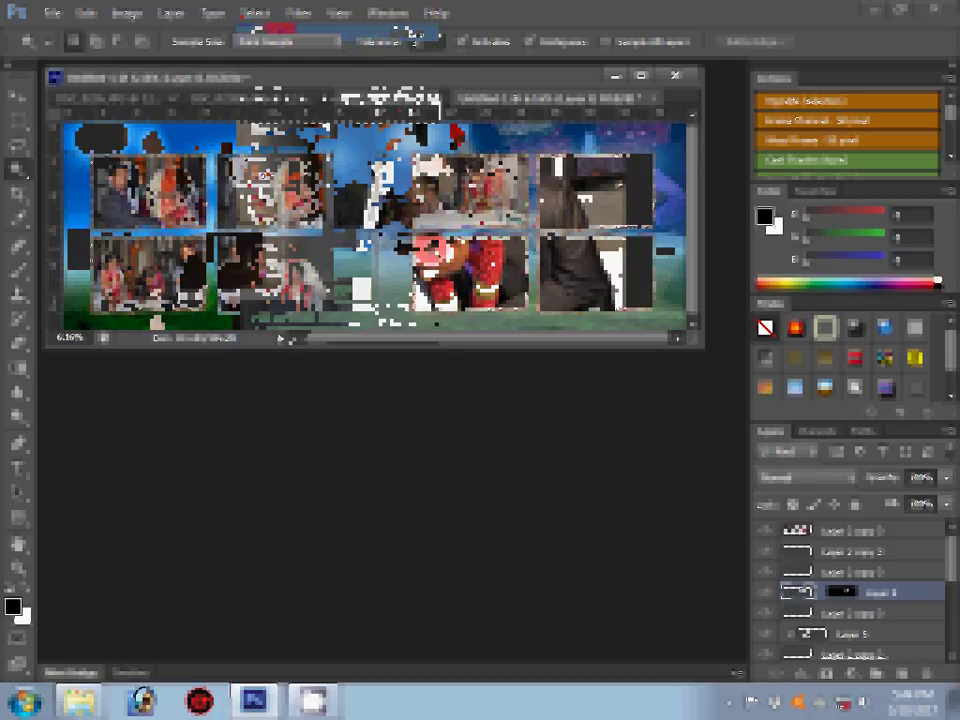
{"action": "left_click", "coordinate": [128, 14]}
{"action": "left_click", "coordinate": [172, 148]}
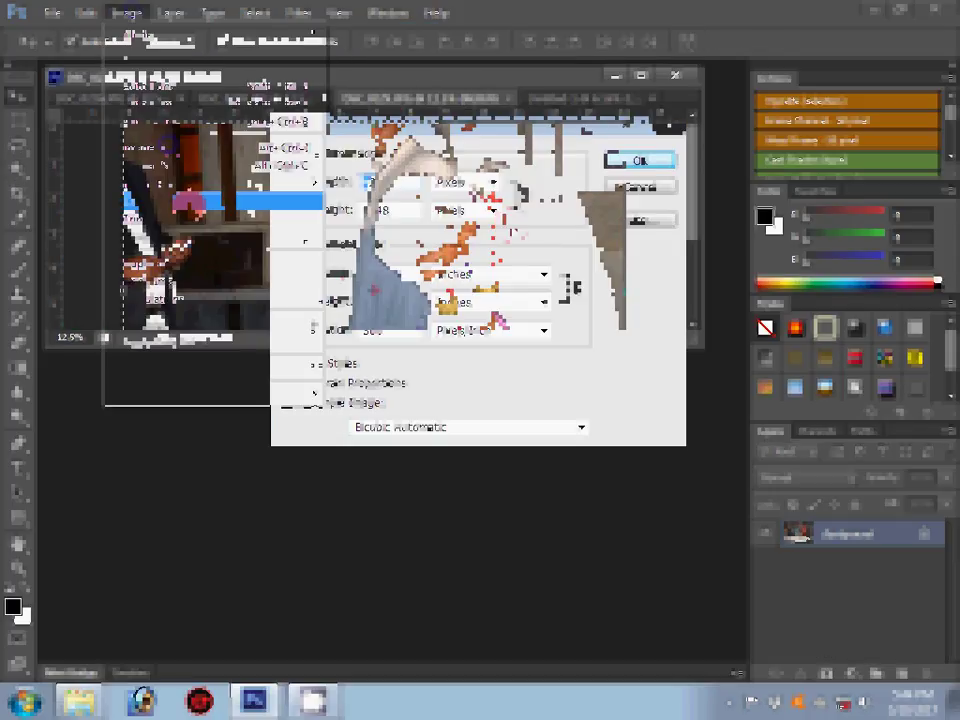
{"action": "left_click", "coordinate": [640, 160]}
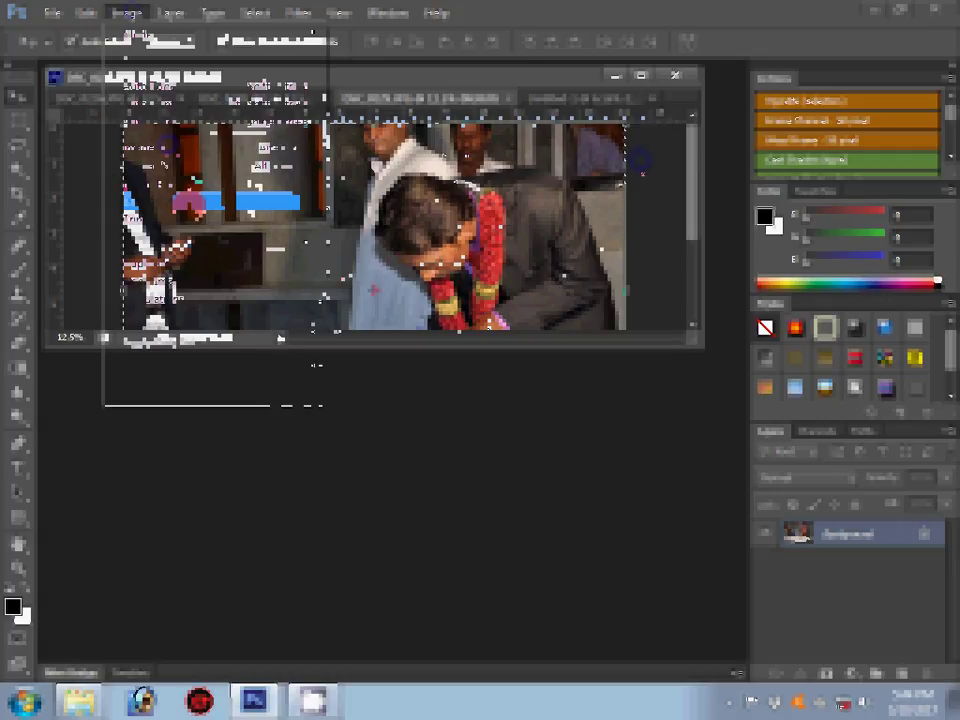
{"action": "left_click", "coordinate": [87, 16]}
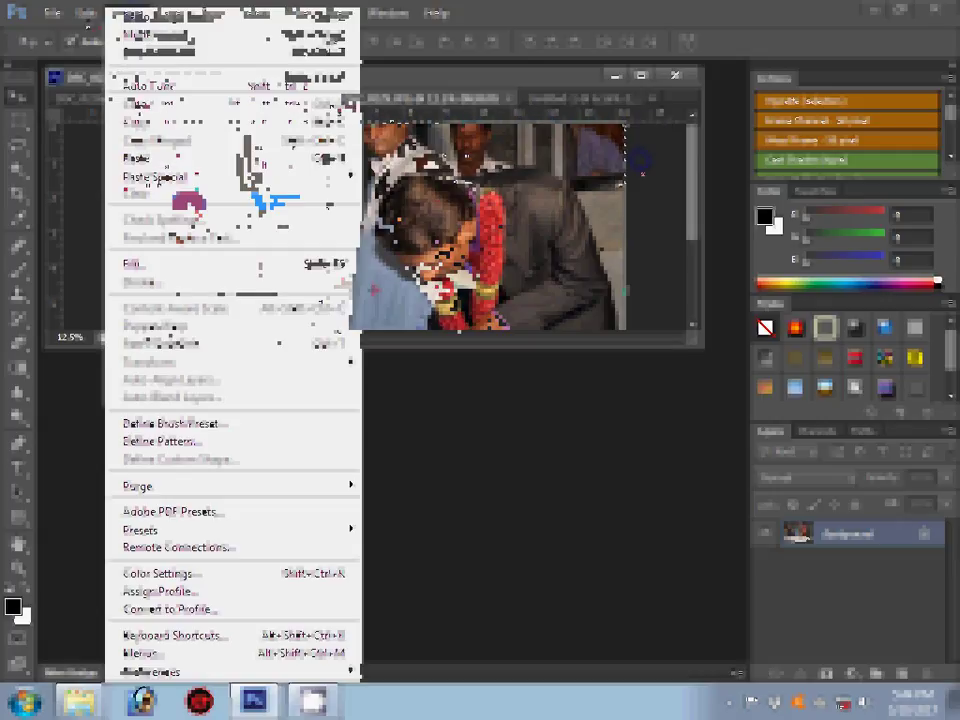
{"action": "left_click", "coordinate": [308, 54]}
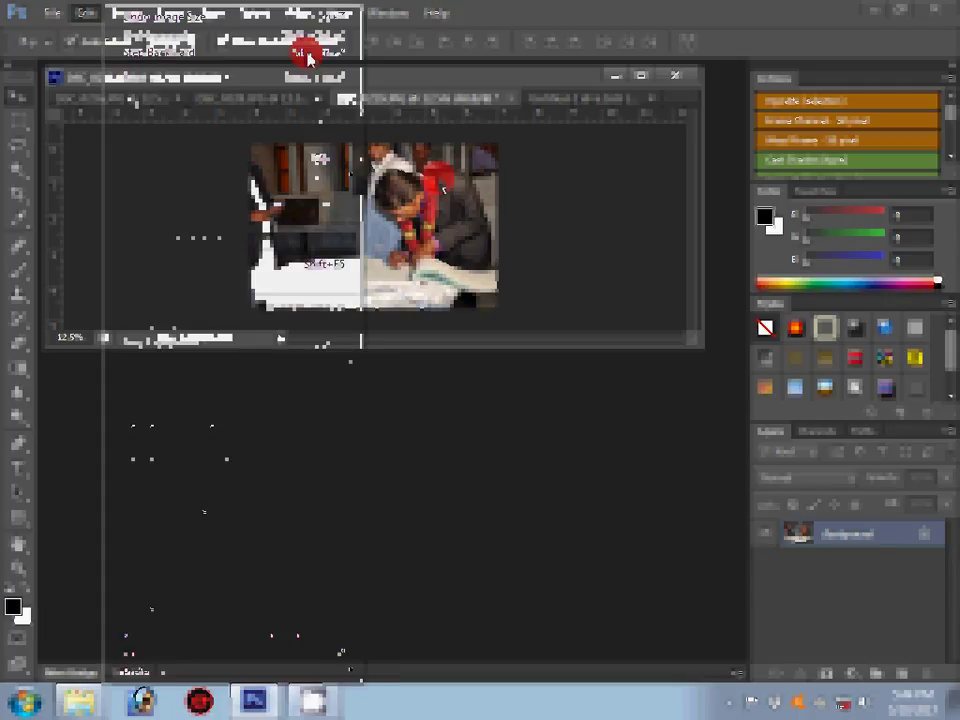
Step: Select all of the photo, copy it, and close its document
{"action": "left_click", "coordinate": [257, 13]}
{"action": "left_click", "coordinate": [283, 42]}
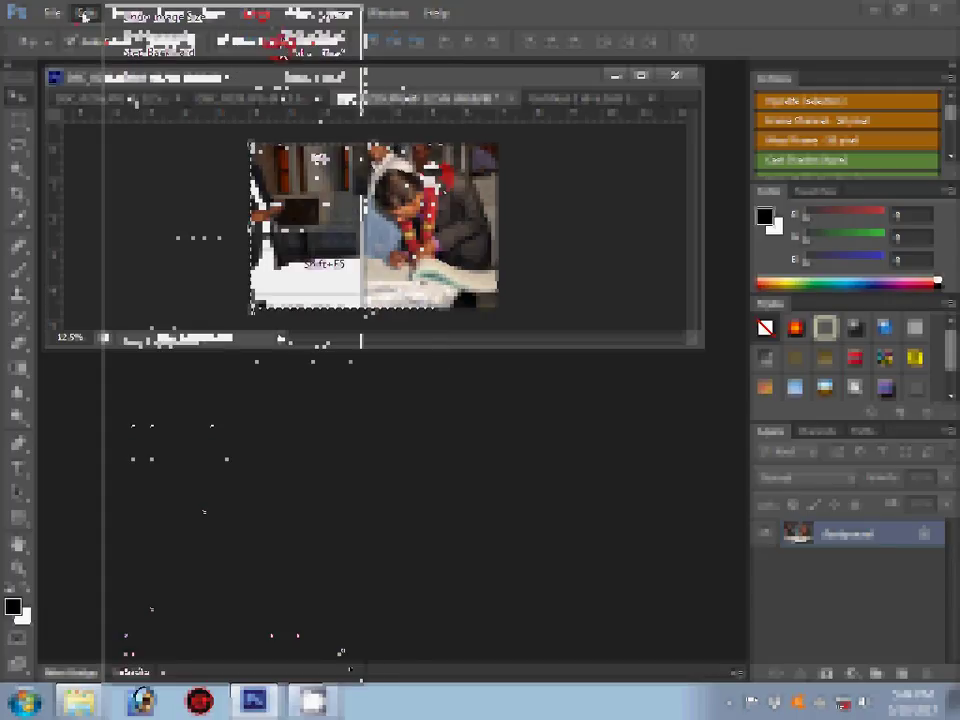
{"action": "left_click", "coordinate": [84, 14]}
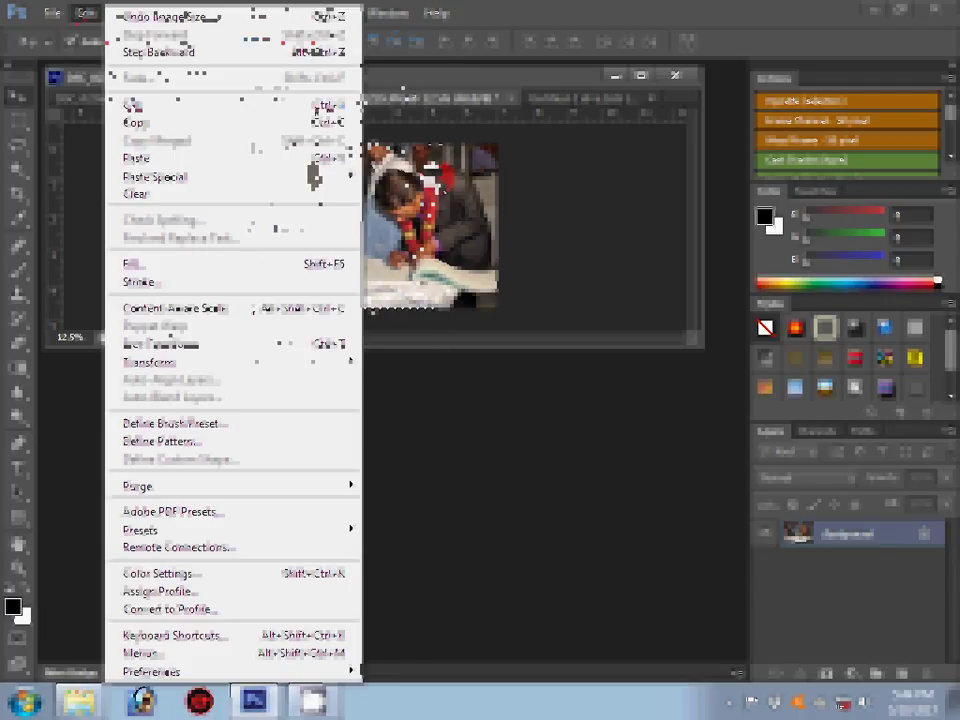
{"action": "left_click", "coordinate": [186, 126]}
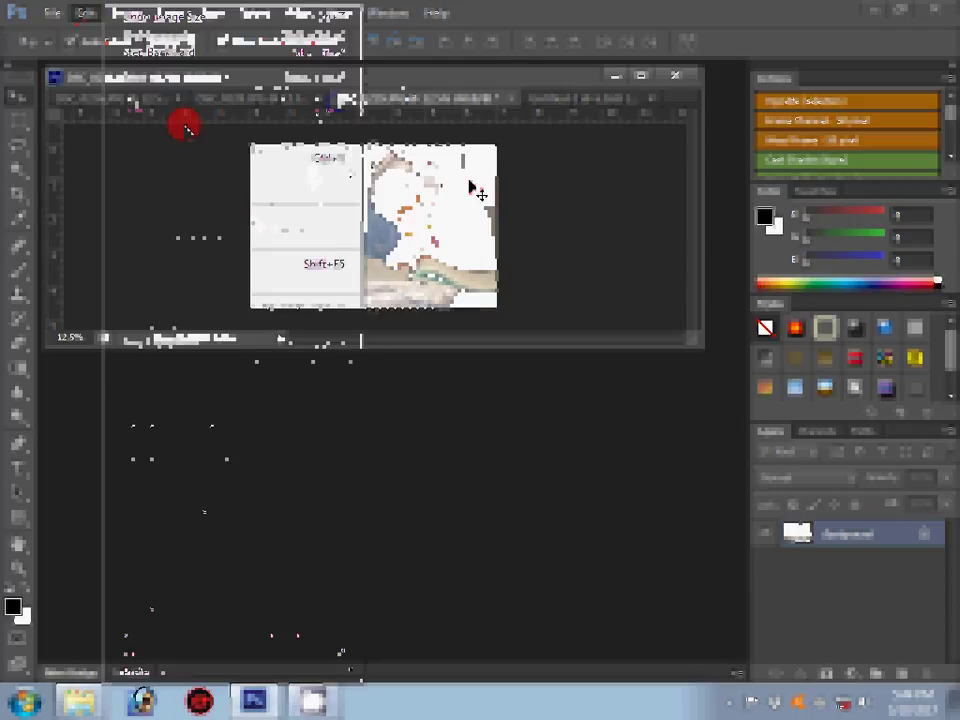
{"action": "left_click", "coordinate": [446, 287]}
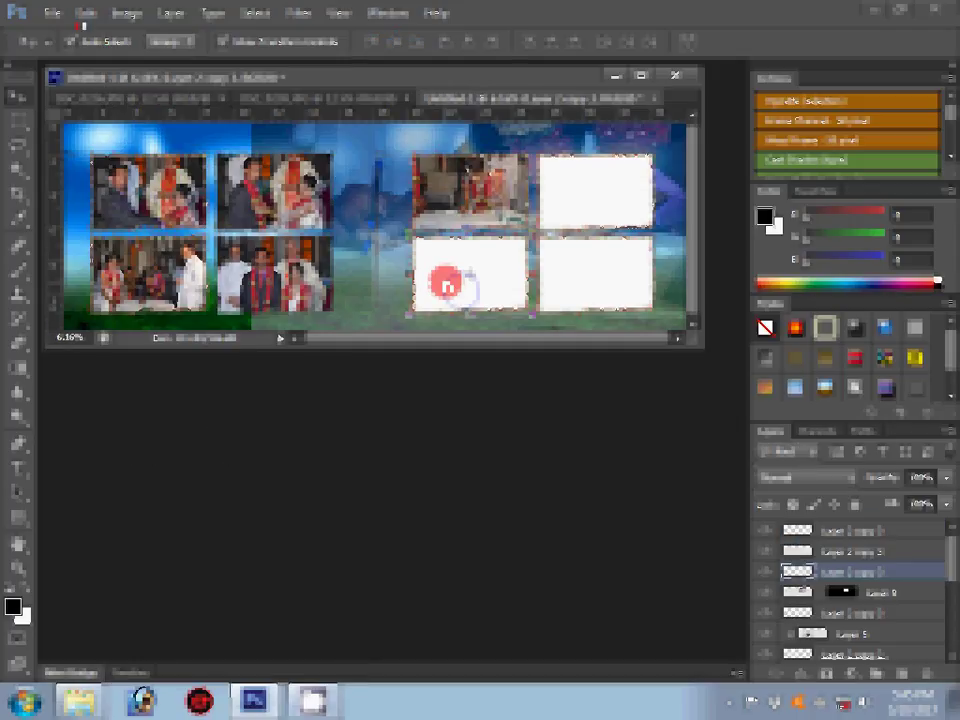
Step: Paste the photo over the right page's lower-left frame and clip it with Ctrl+Alt+G
{"action": "left_click", "coordinate": [84, 14]}
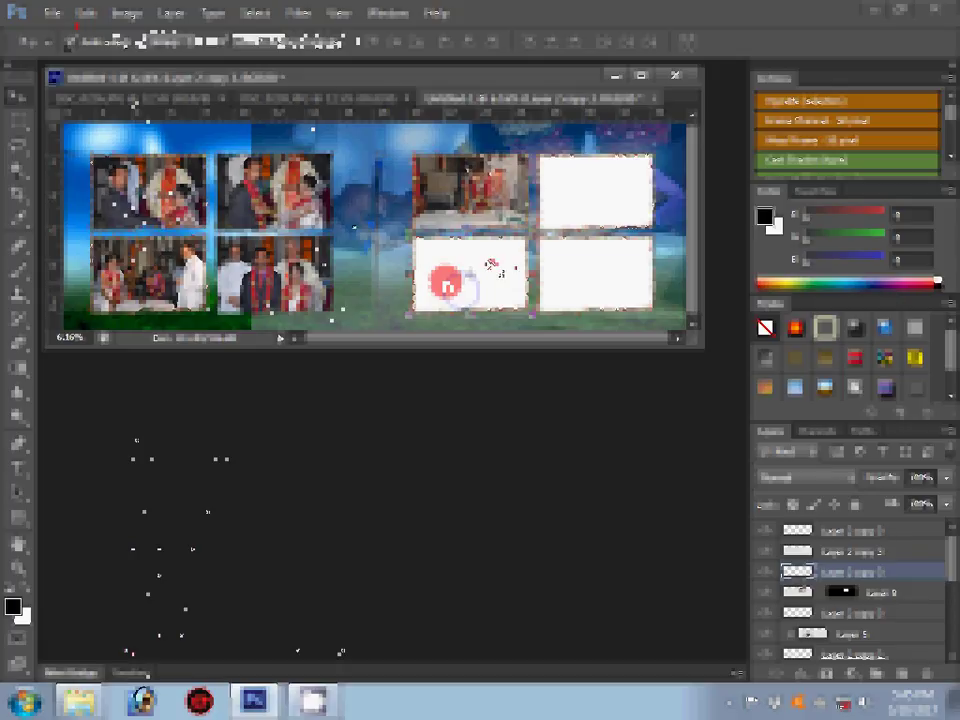
{"action": "key", "text": "w"}
{"action": "left_click", "coordinate": [499, 298]}
{"action": "key", "text": "Delete"}
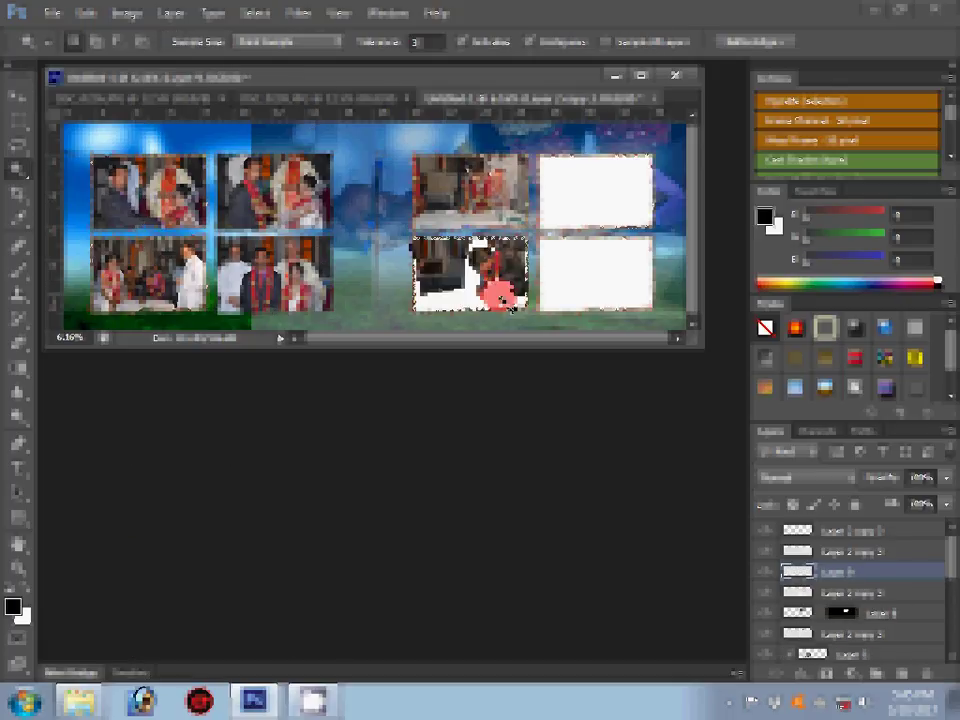
{"action": "mouse_move", "coordinate": [501, 300]}
{"action": "left_mouse_down"}
{"action": "mouse_move", "coordinate": [498, 258]}
{"action": "mouse_move", "coordinate": [556, 213]}
{"action": "left_mouse_up"}
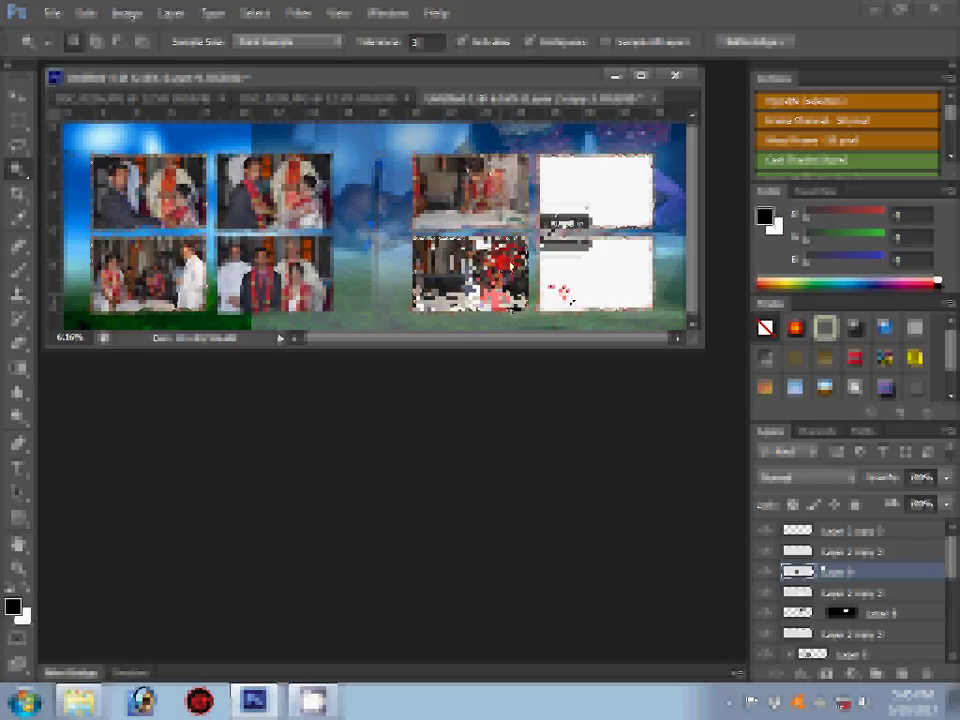
{"action": "key", "text": "v"}
{"action": "key", "text": "ctrl+alt+g"}
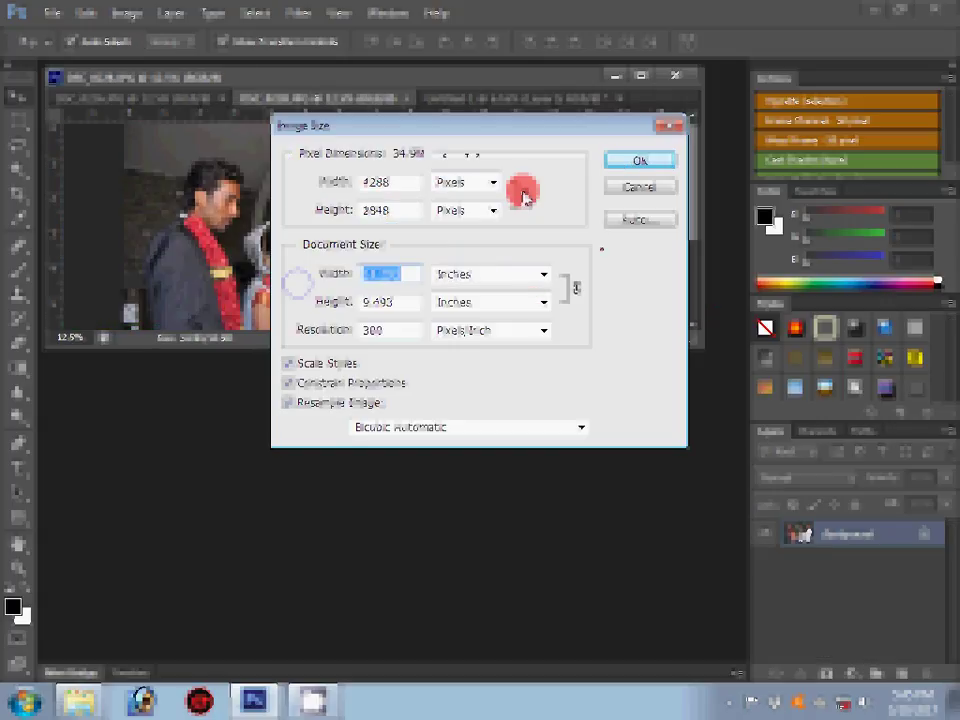
Step: Accept the photo's Image Size and close it without saving
{"action": "left_click", "coordinate": [638, 161]}
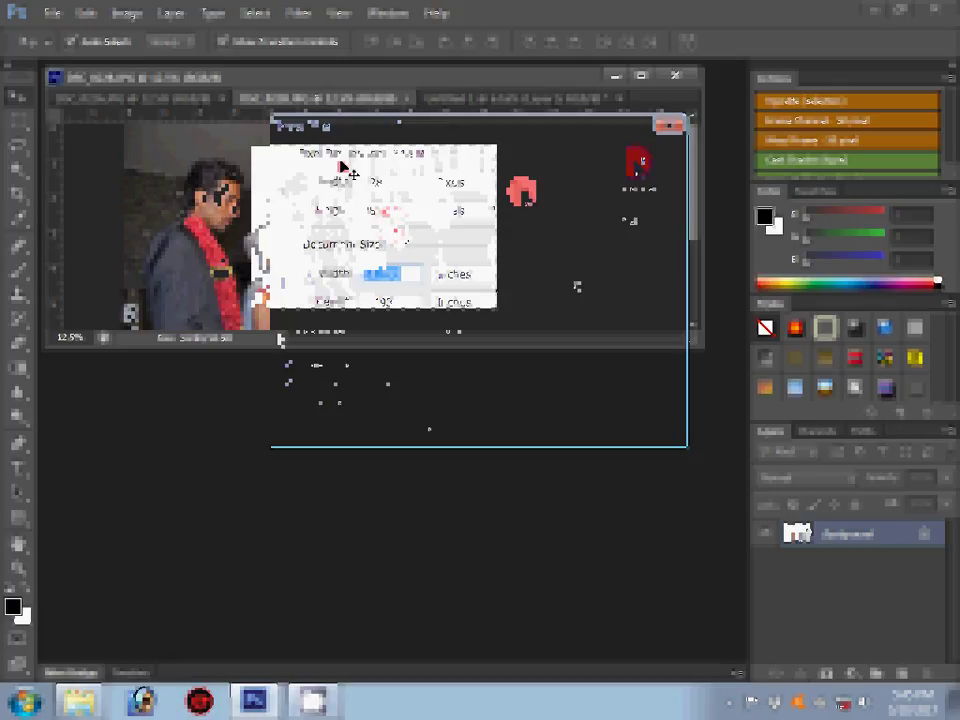
{"action": "left_click", "coordinate": [410, 99]}
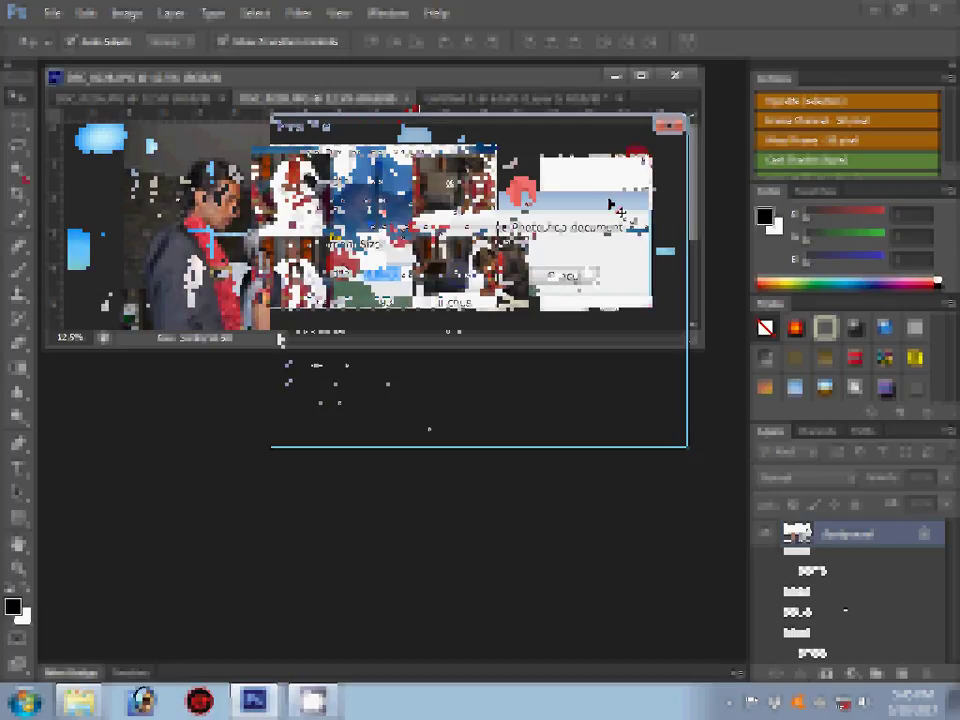
{"action": "left_click", "coordinate": [440, 300]}
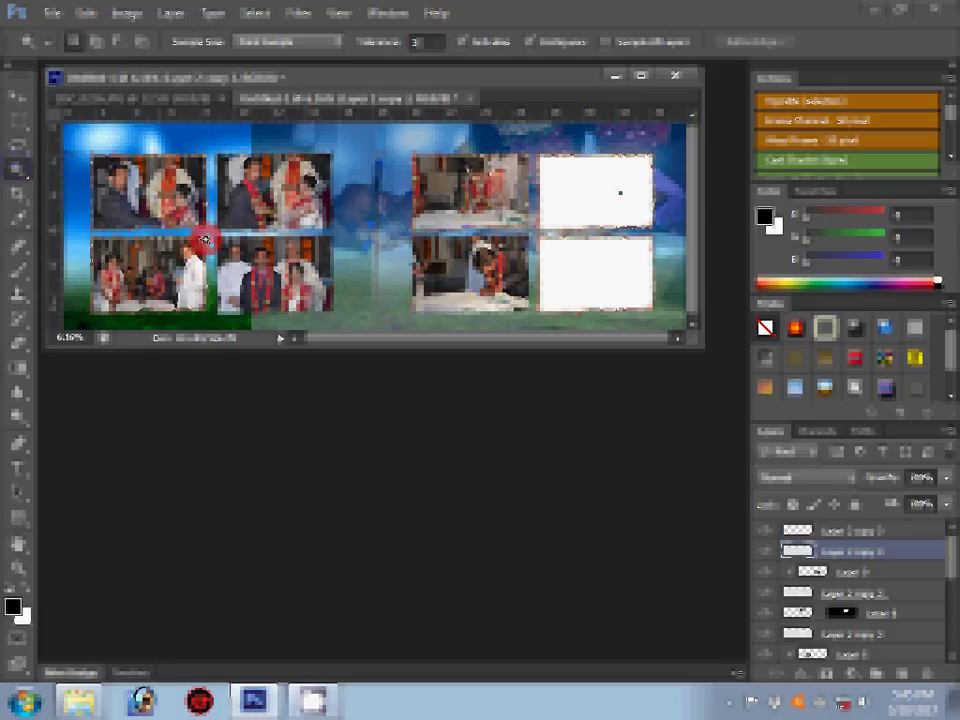
Step: Paste the copied photo into the right page's upper-right frame and switch to the next photo
{"action": "left_click", "coordinate": [86, 13]}
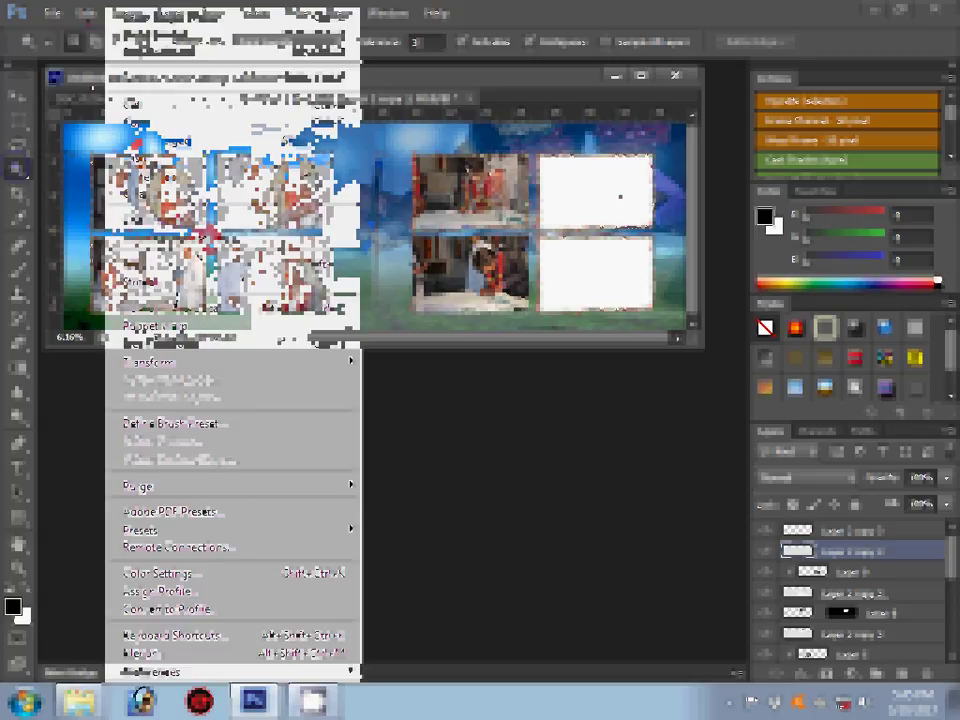
{"action": "left_click", "coordinate": [396, 146]}
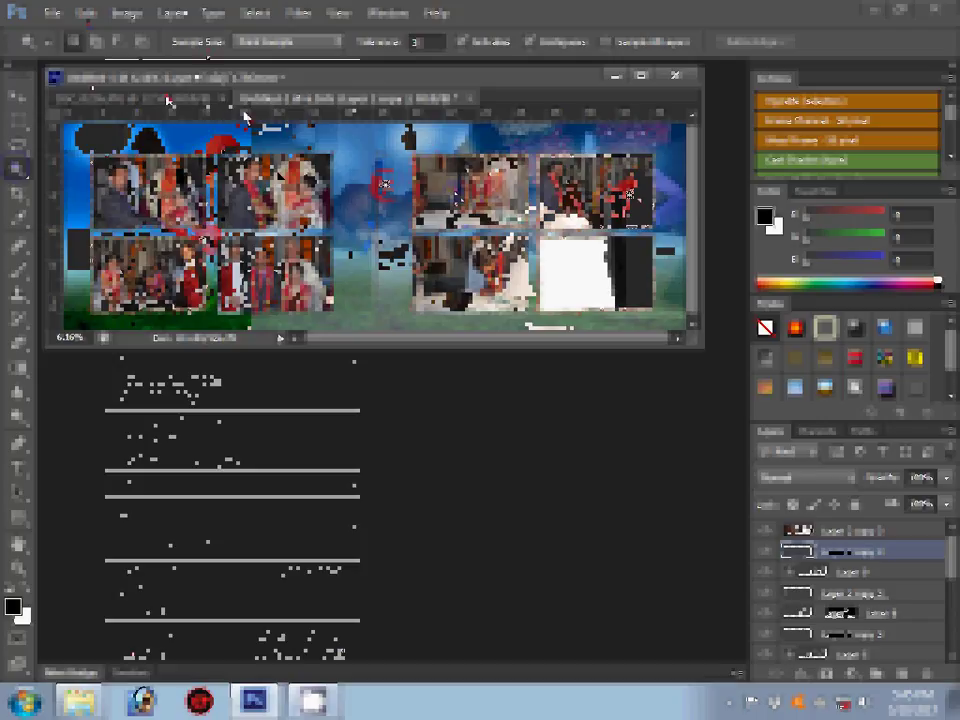
{"action": "right_click", "coordinate": [147, 101]}
{"action": "left_click", "coordinate": [147, 101]}
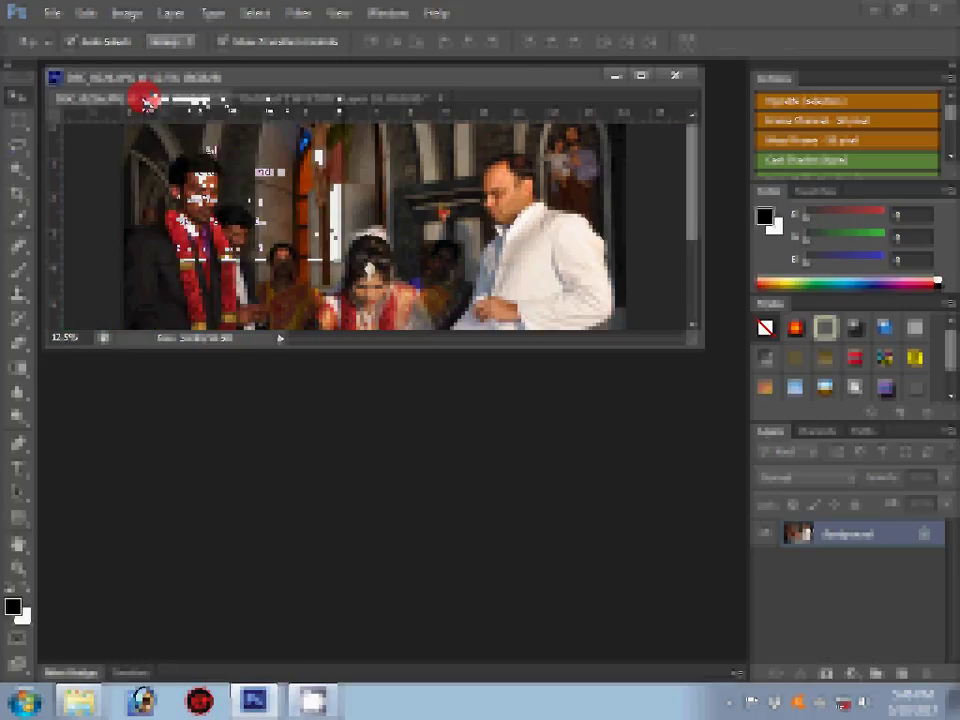
Step: Check the ceremony photo's Image Size, then close it without saving
{"action": "left_click", "coordinate": [516, 338]}
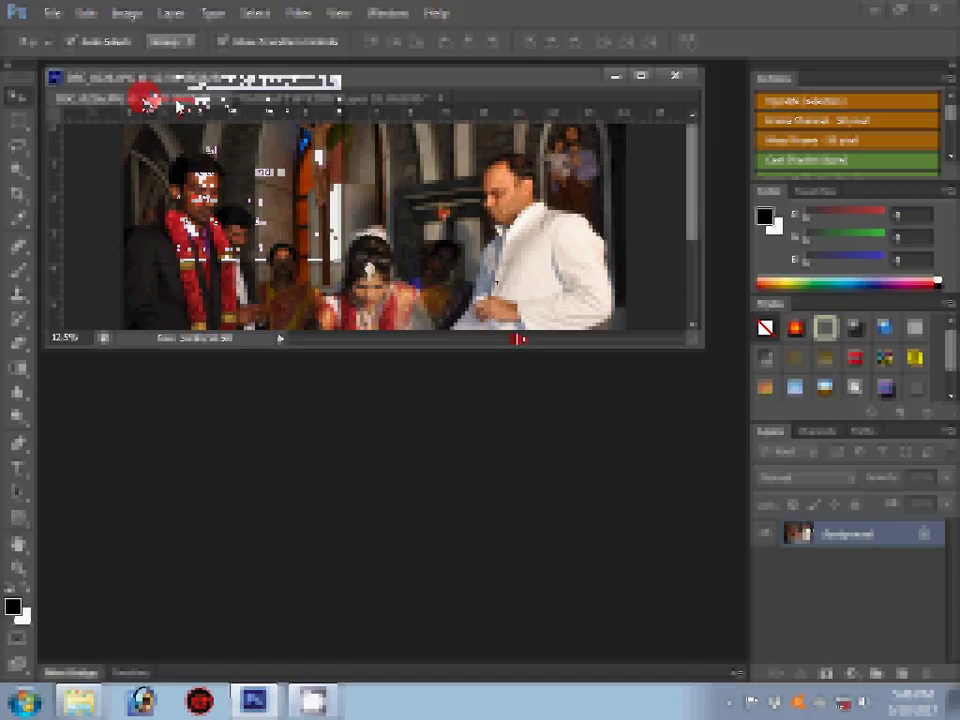
{"action": "left_click", "coordinate": [127, 13]}
{"action": "left_click", "coordinate": [168, 152]}
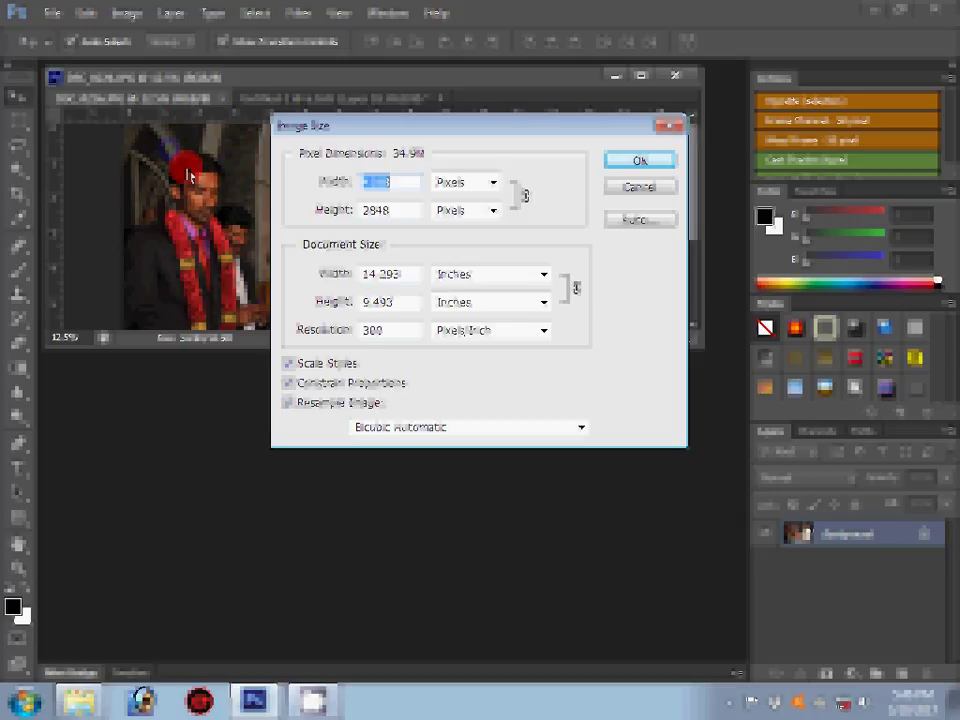
{"action": "left_click", "coordinate": [640, 160]}
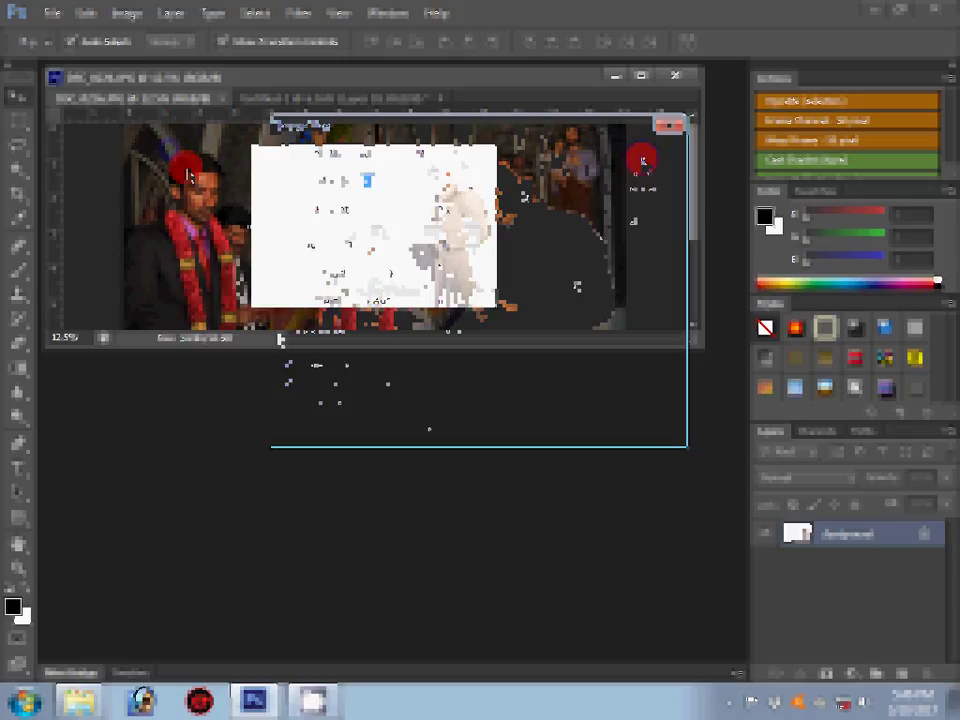
{"action": "left_click", "coordinate": [222, 98]}
{"action": "left_click", "coordinate": [485, 290]}
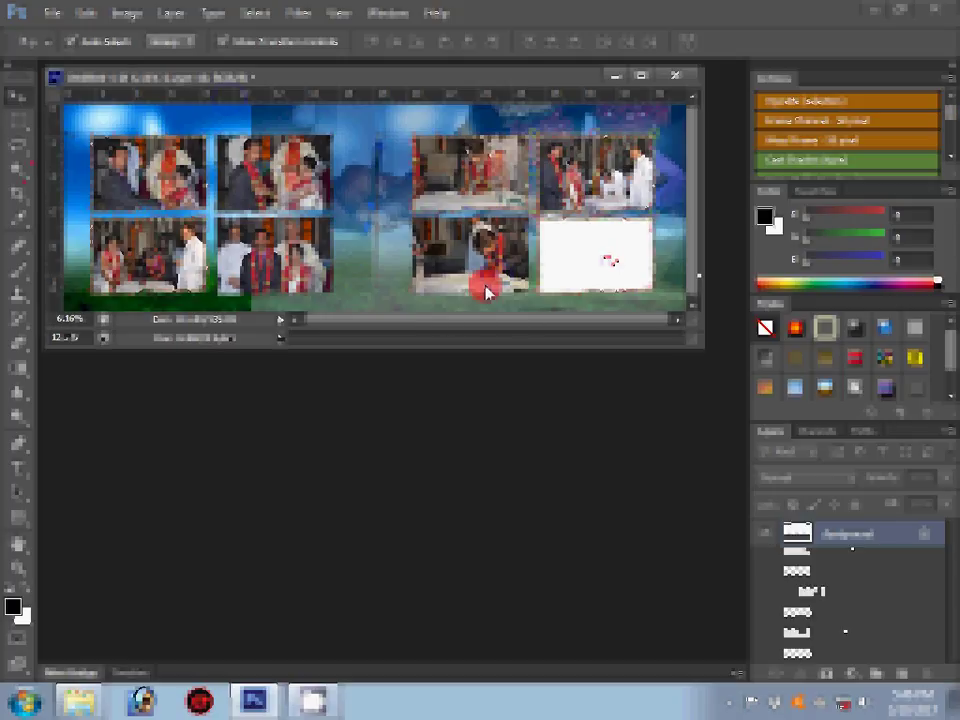
Step: Paste the ceremony photo into the right page's lower-right frame, filling all eight frames
{"action": "left_click", "coordinate": [80, 14]}
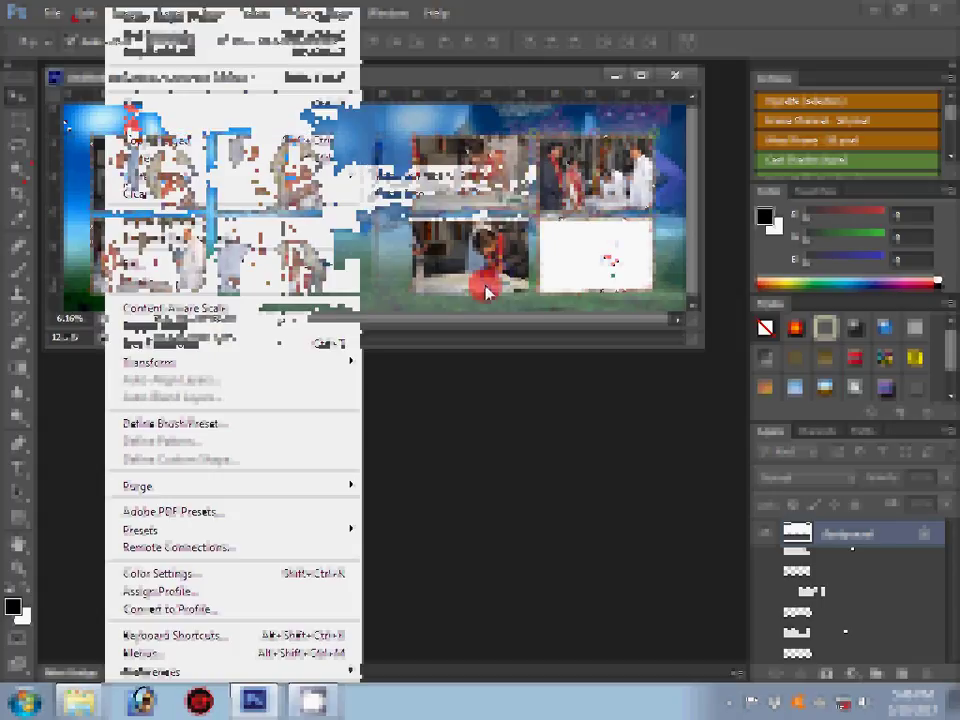
{"action": "left_click", "coordinate": [486, 292]}
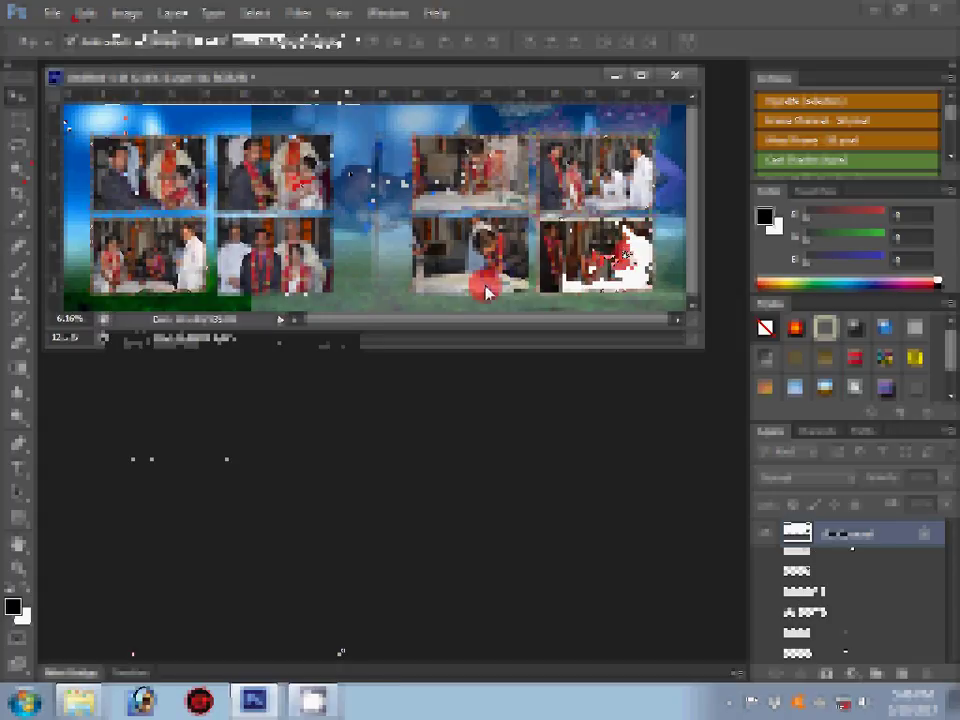
{"action": "left_click", "coordinate": [38, 22]}
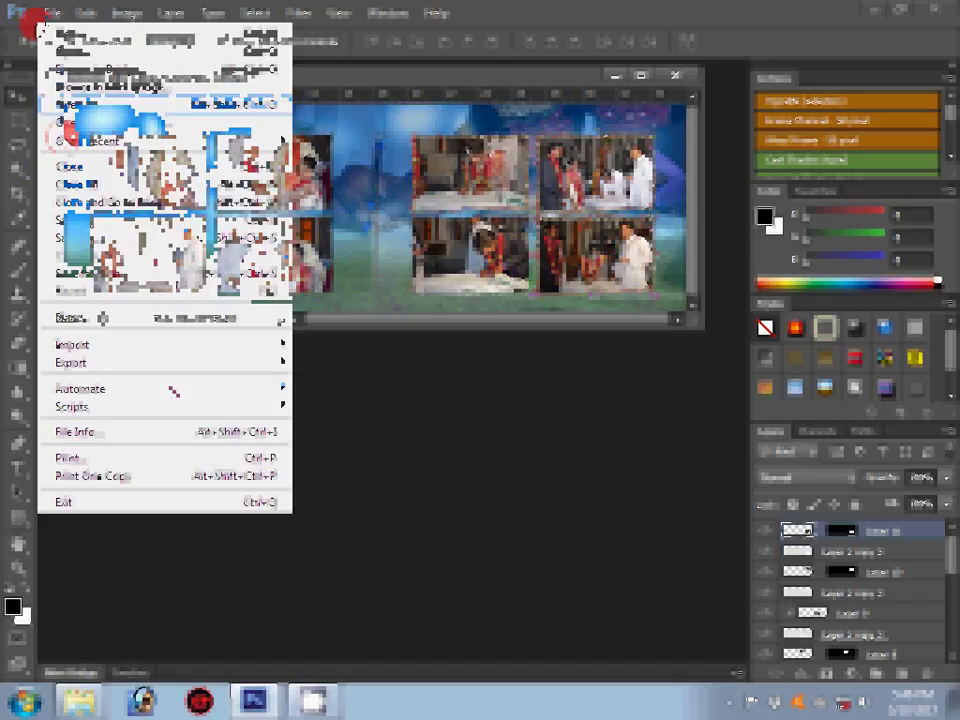
Step: Save the album spread as Photoshop PSD '3' in a folder on Local Disk (G:)
{"action": "key", "text": "ctrl+shift+s"}
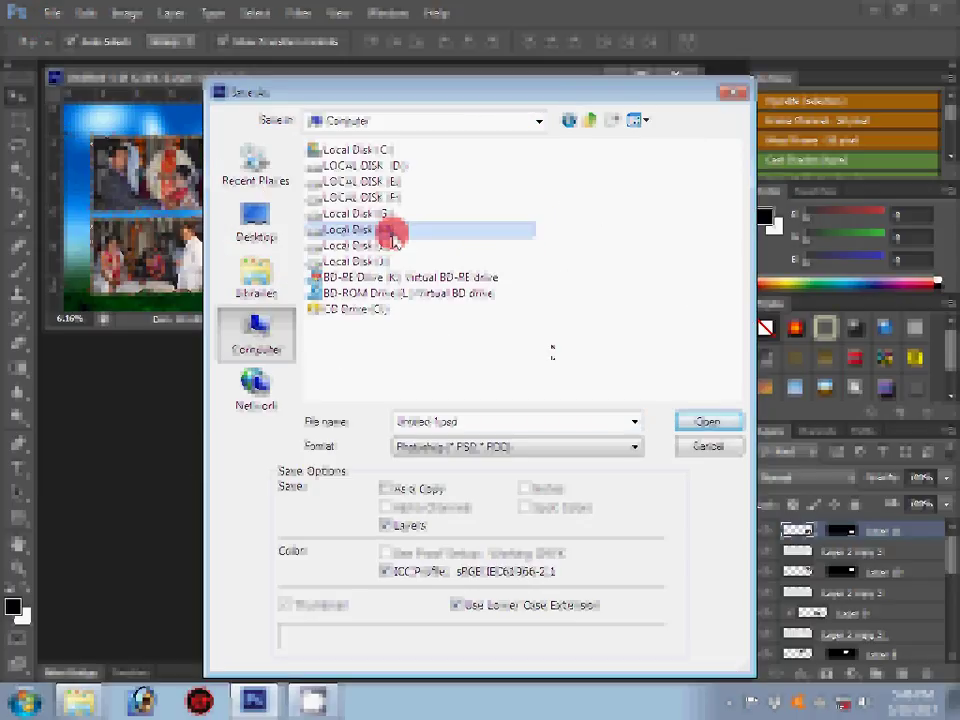
{"action": "double_click", "coordinate": [392, 233]}
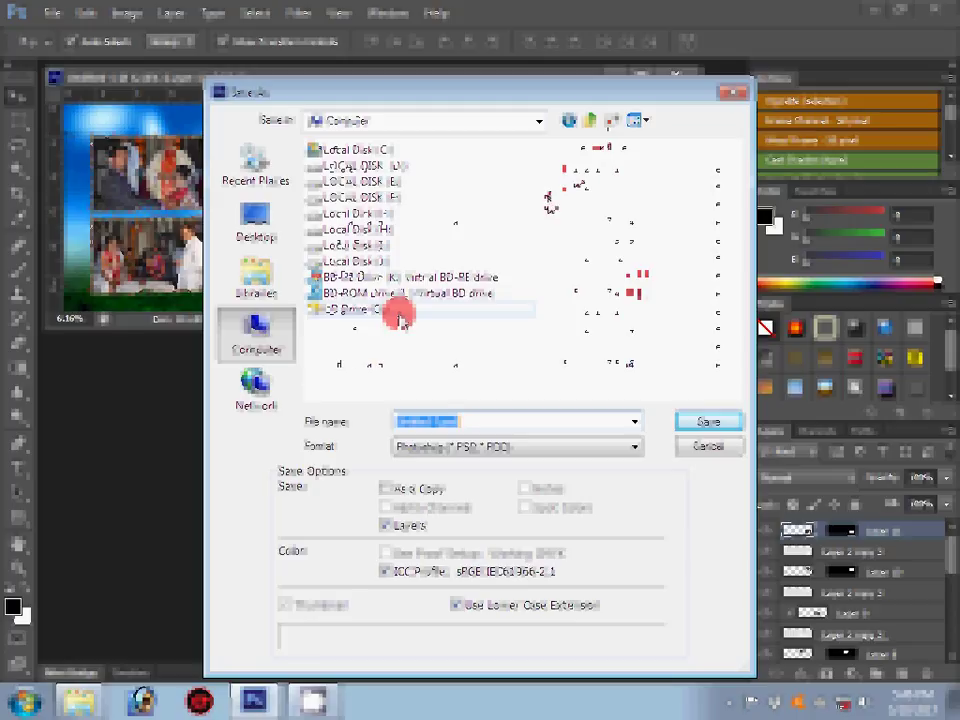
{"action": "double_click", "coordinate": [398, 312]}
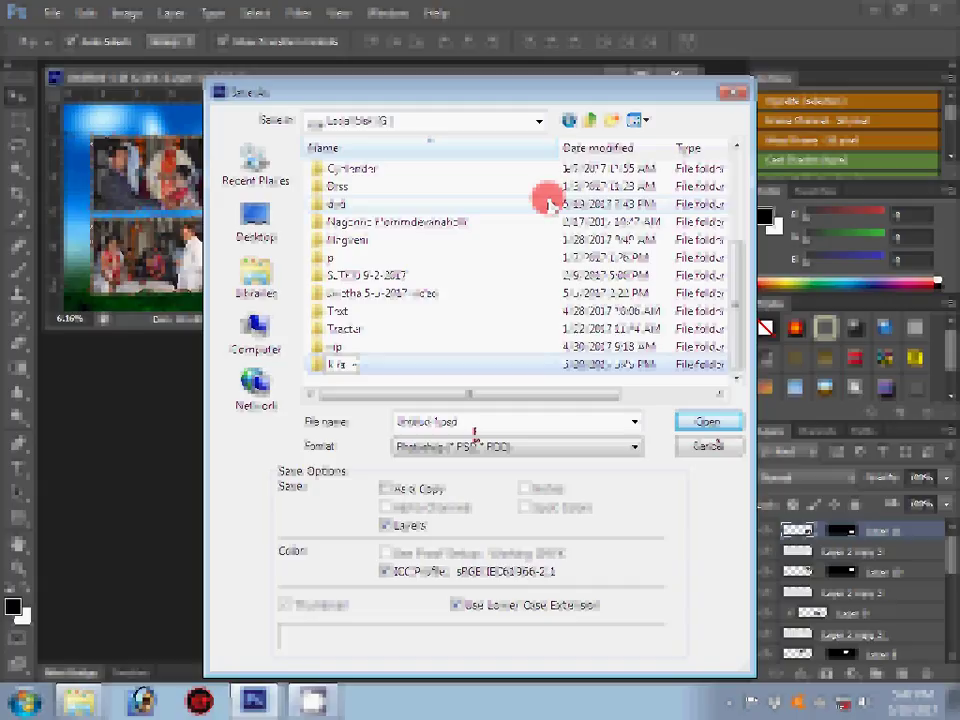
{"action": "key", "text": "Return"}
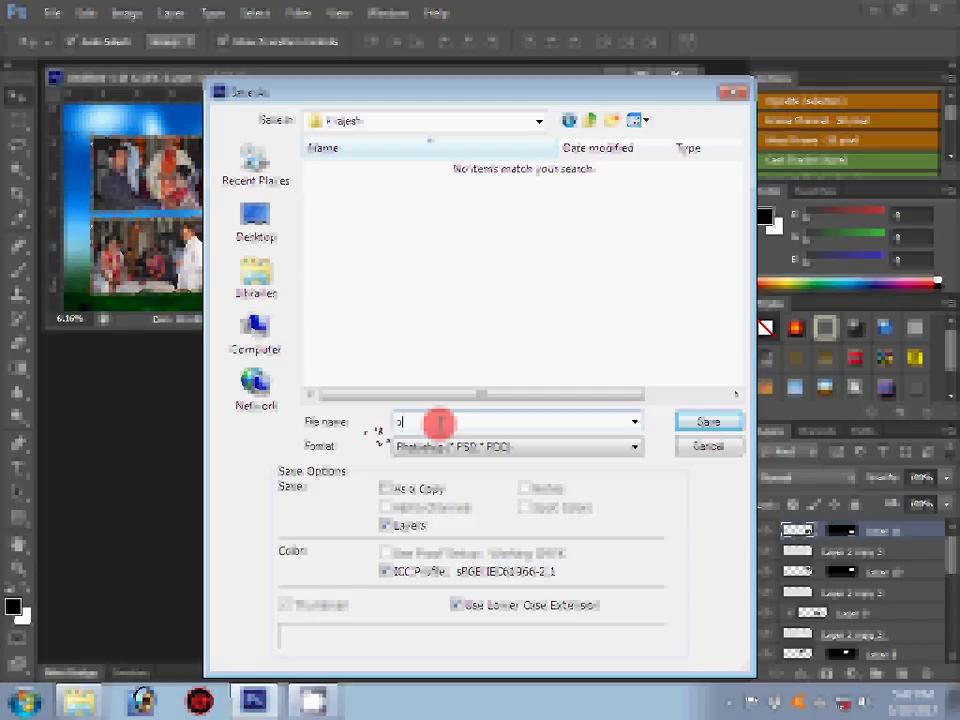
{"action": "type", "text": "3"}
{"action": "key", "text": "Return"}
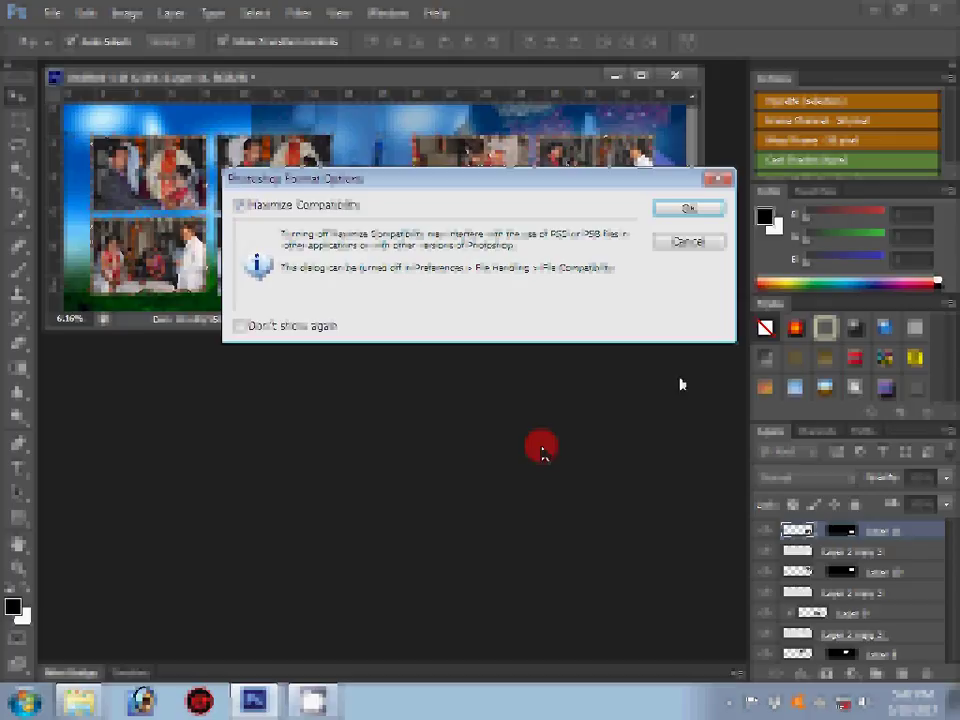
{"action": "left_click", "coordinate": [686, 209]}
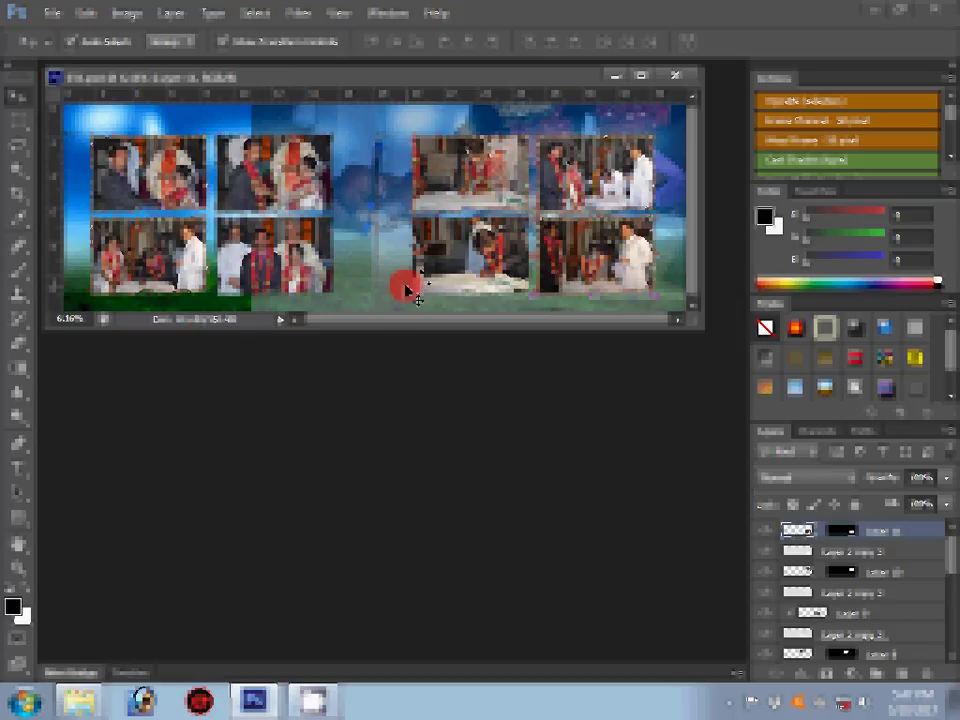
Step: Bring up the Open dialog from the empty workspace and dismiss it
{"action": "double_click", "coordinate": [410, 526]}
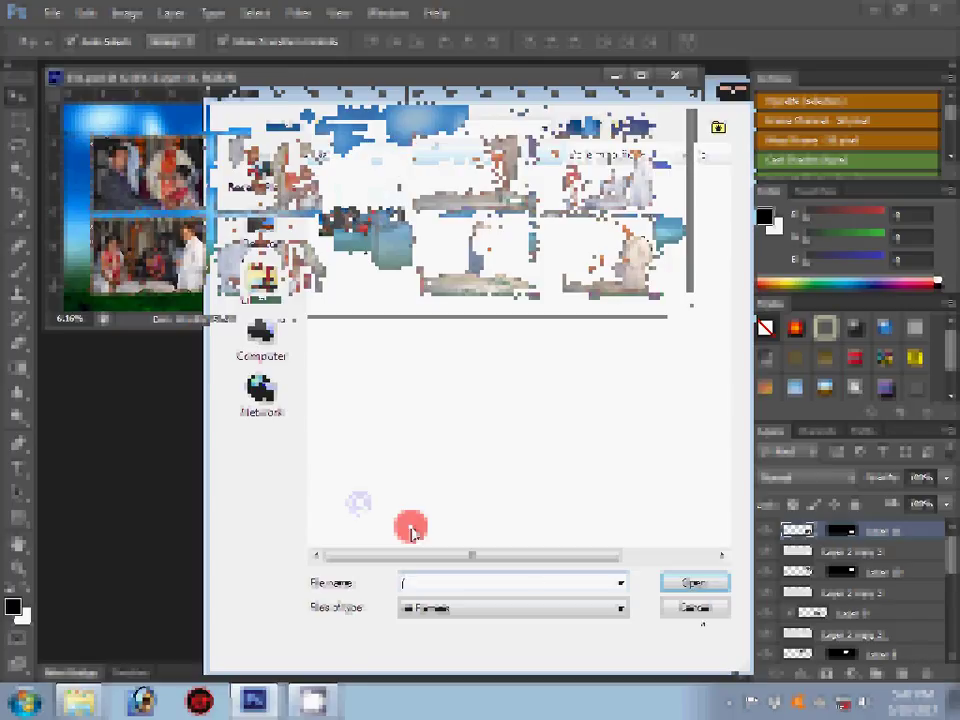
{"action": "key", "text": "Escape"}
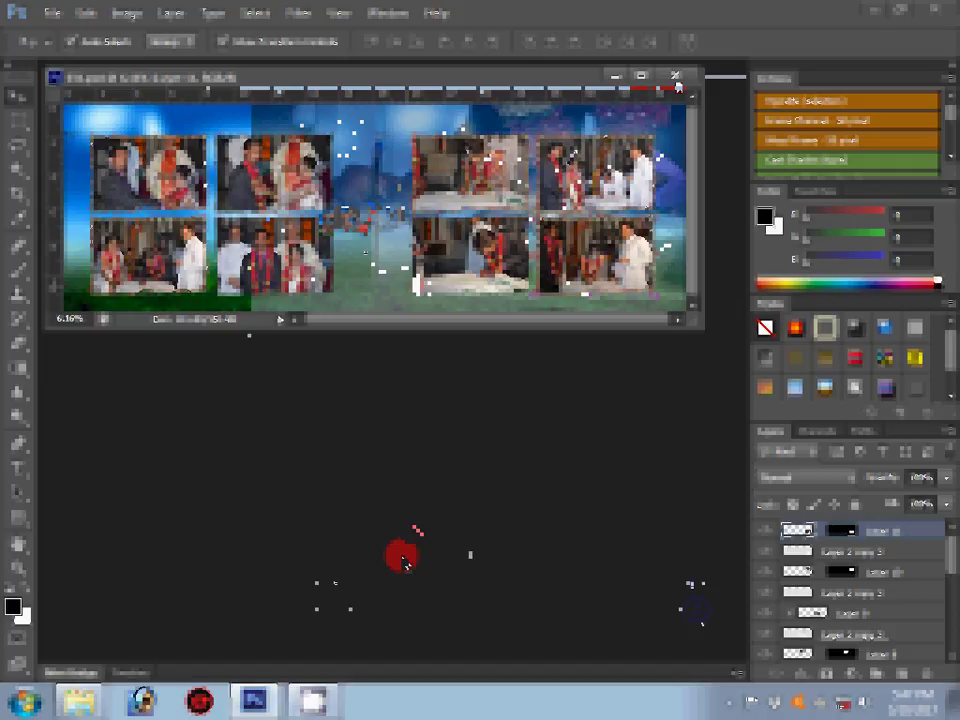